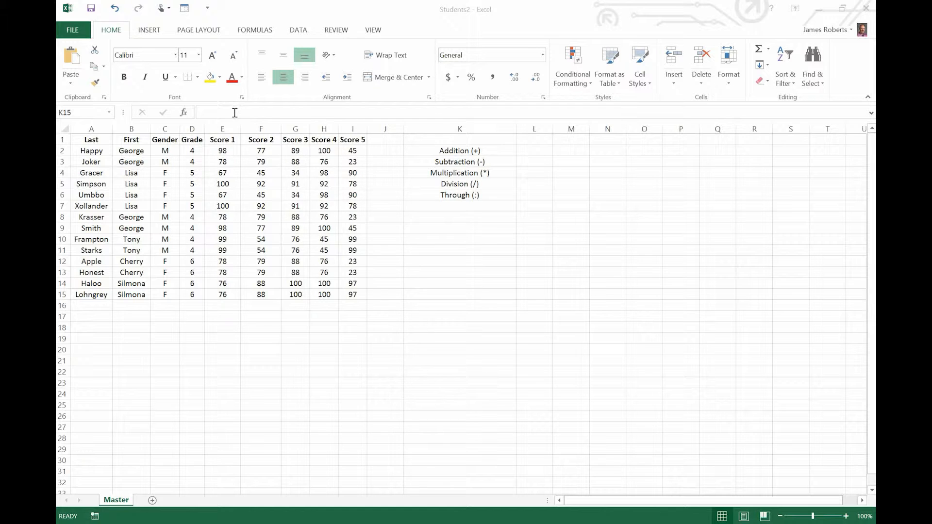
Enter the formula =sum(e2:i2) in cell L2 to add the first student's five scores as a range.
click(538, 149)
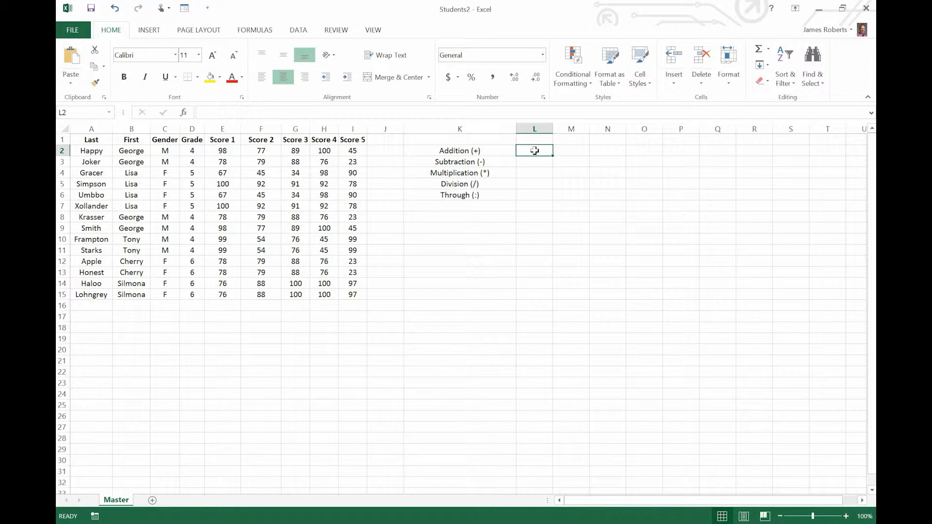
text(=)
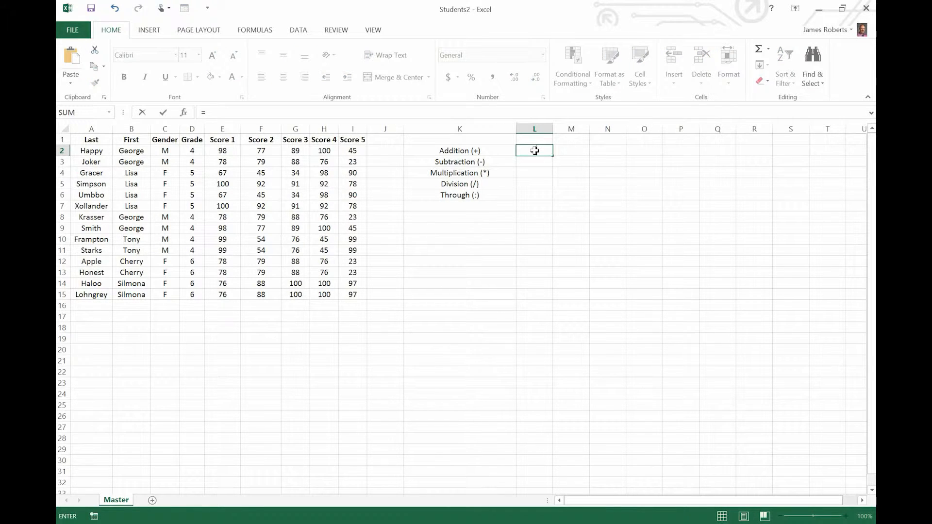
click(216, 112)
text(sum)
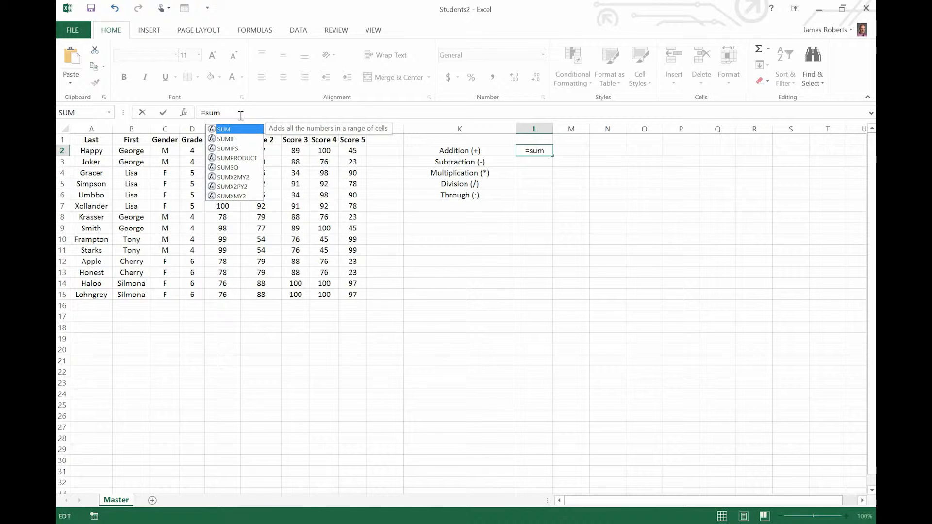
text(()
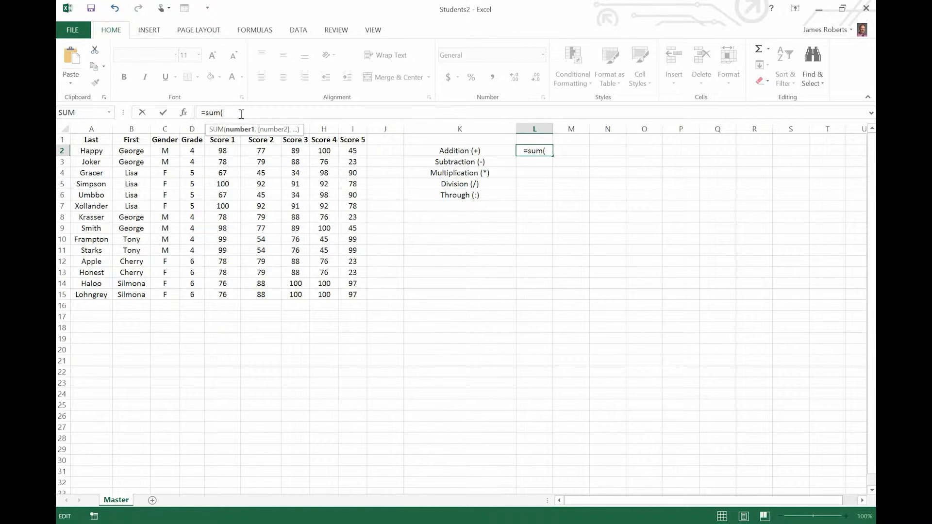
text(e2)
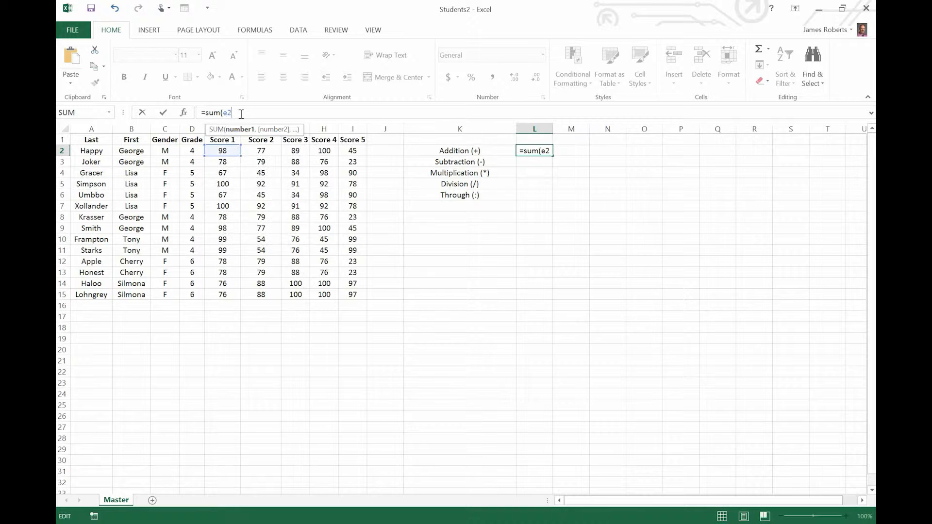
text(:)
text(i2))
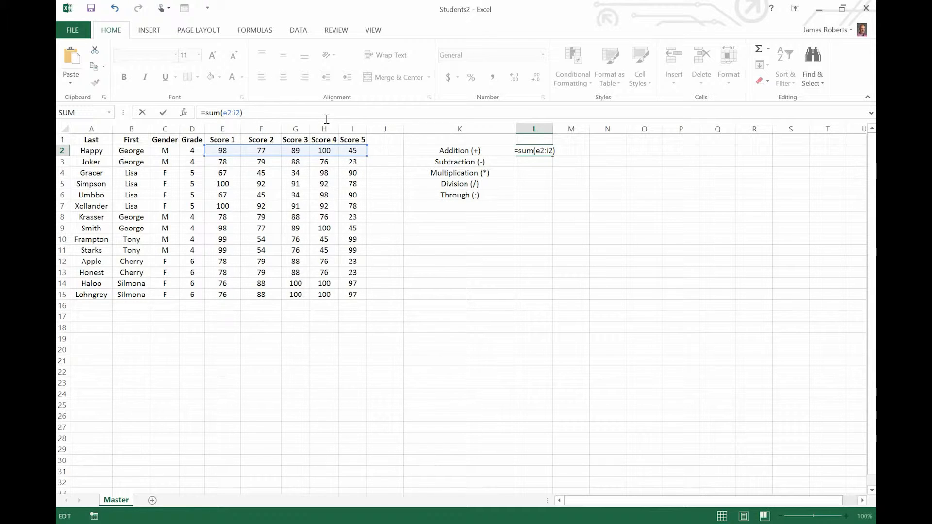
key(Return)
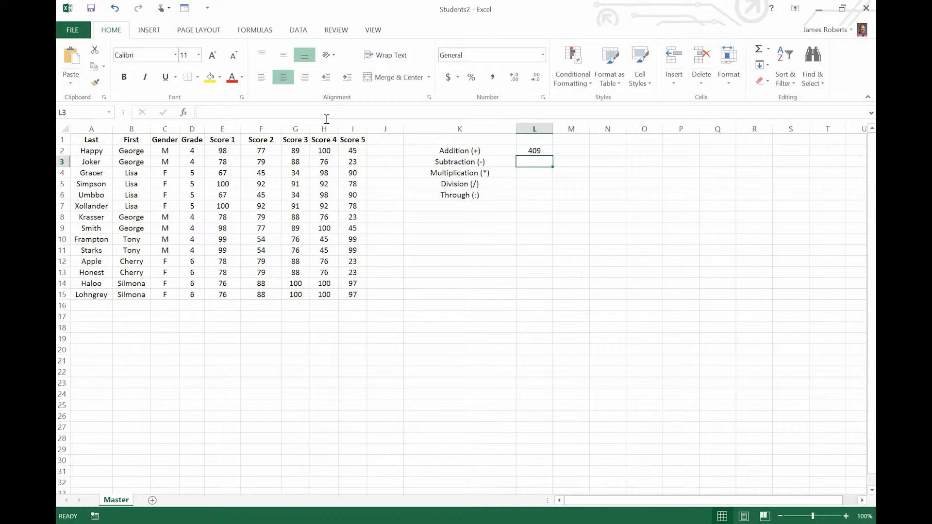
Enter =sum(e2+f2+g2+h2+i2) in cell M2 to add the same five scores with plus signs.
click(567, 150)
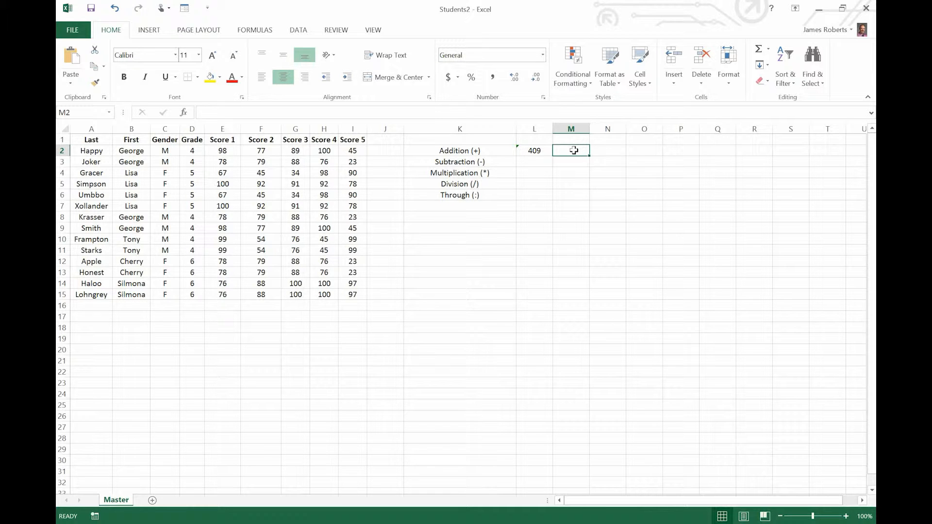
text(=)
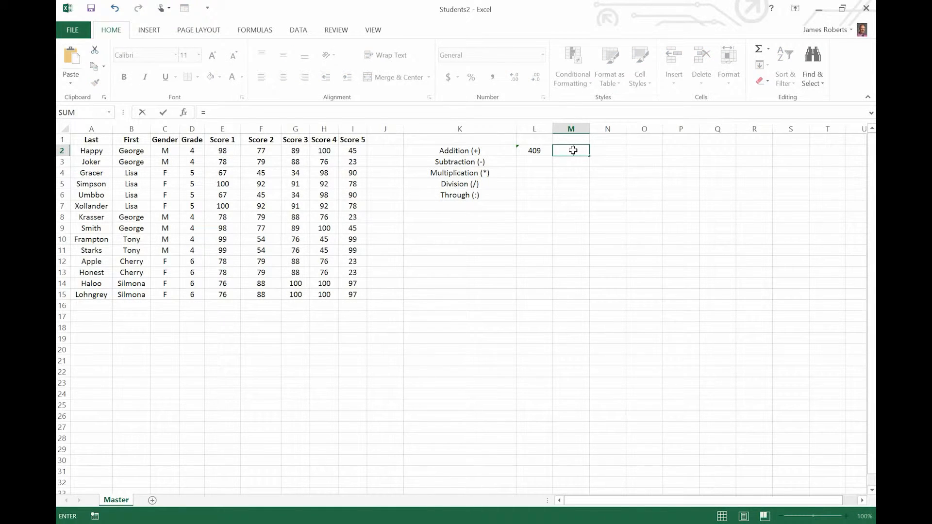
text(sum)
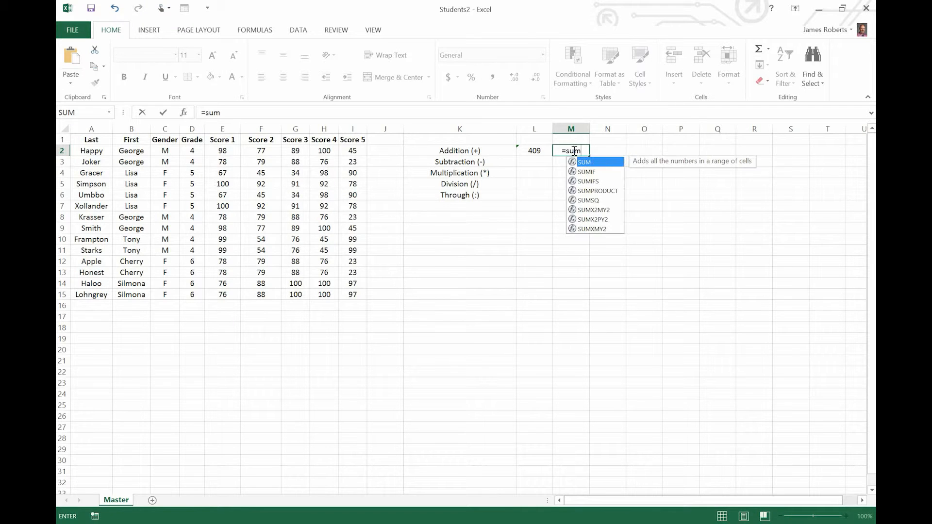
text((e2+)
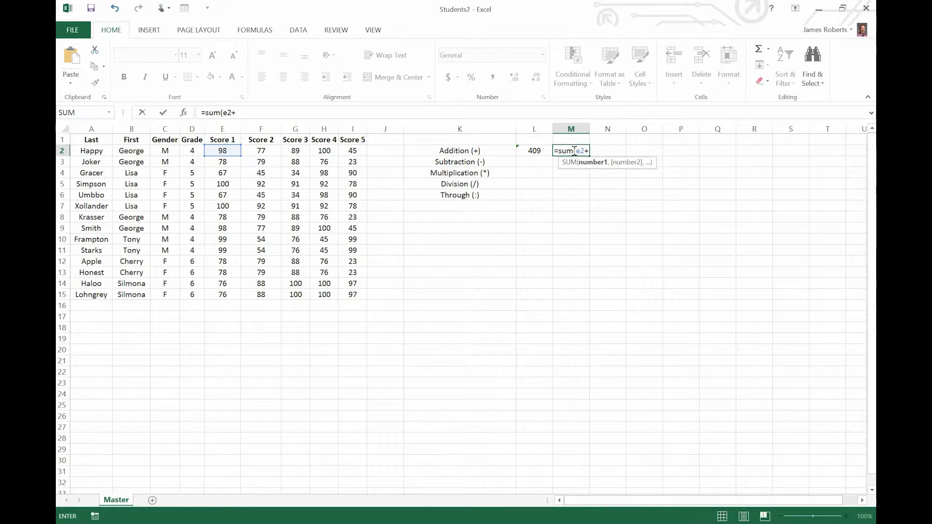
text(f)
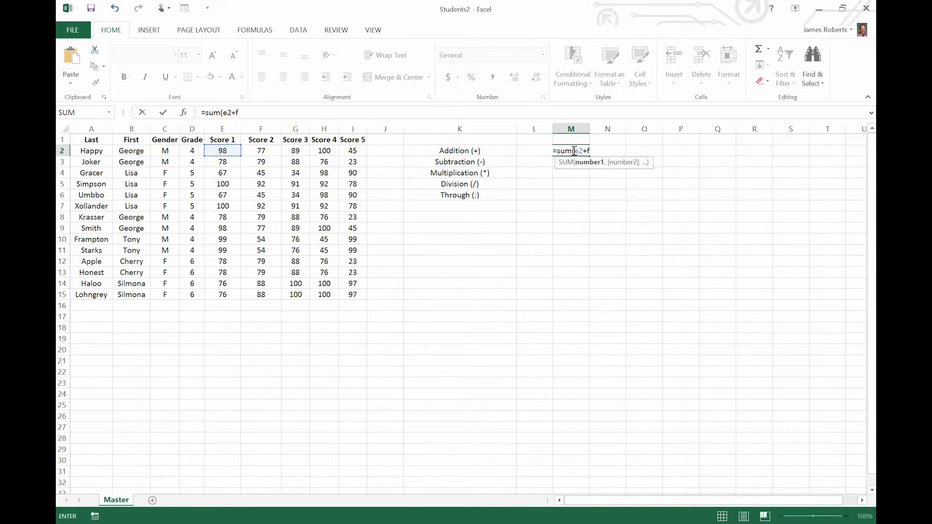
text(2+g2)
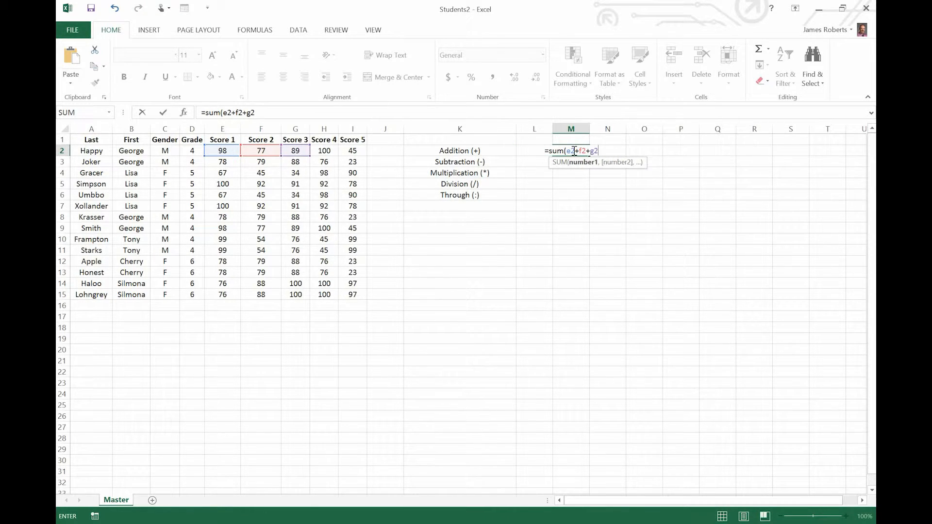
text(+h2)
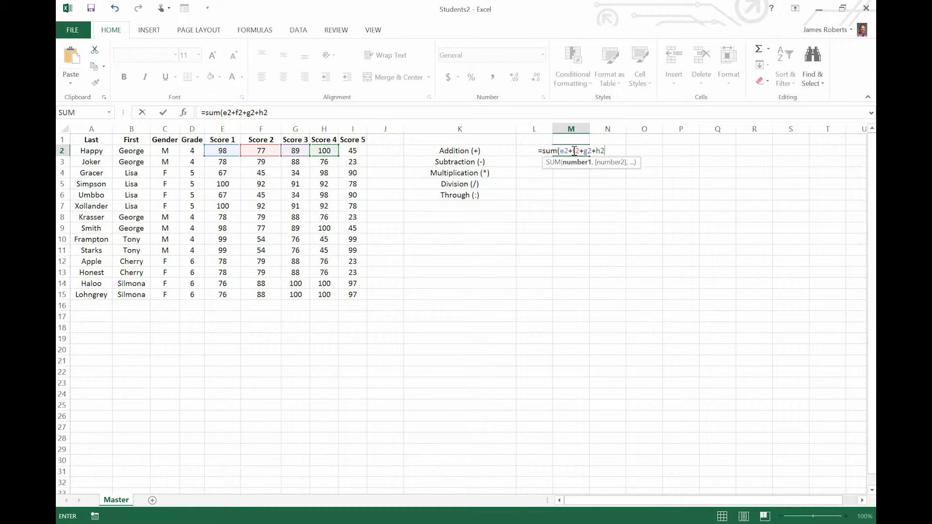
text(+i2)
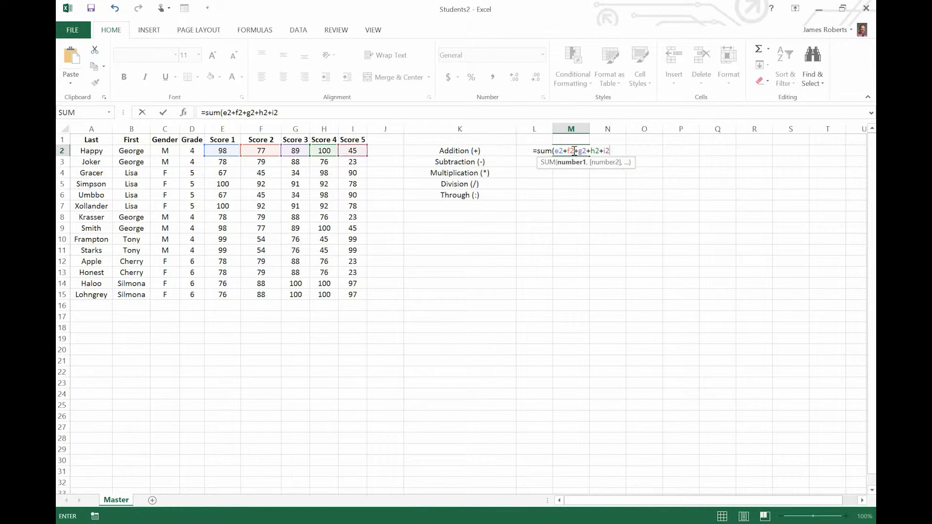
text())
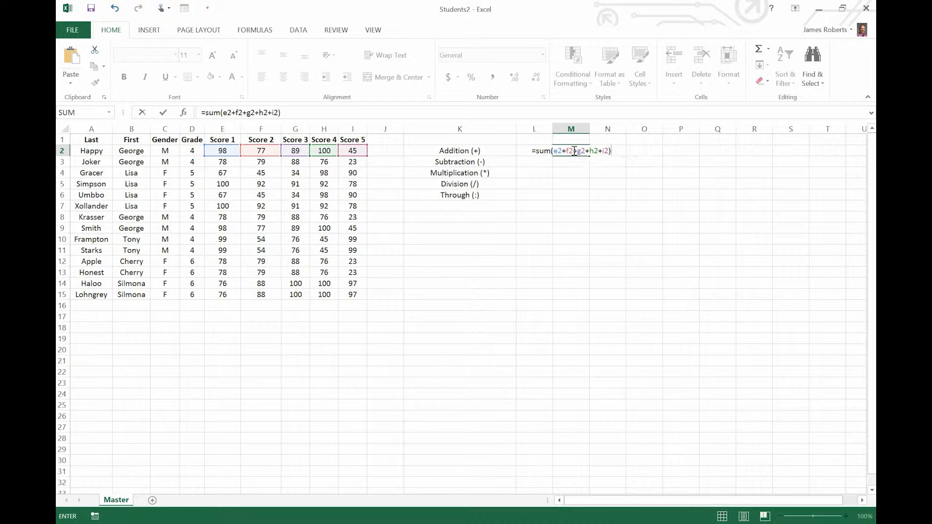
key(Return)
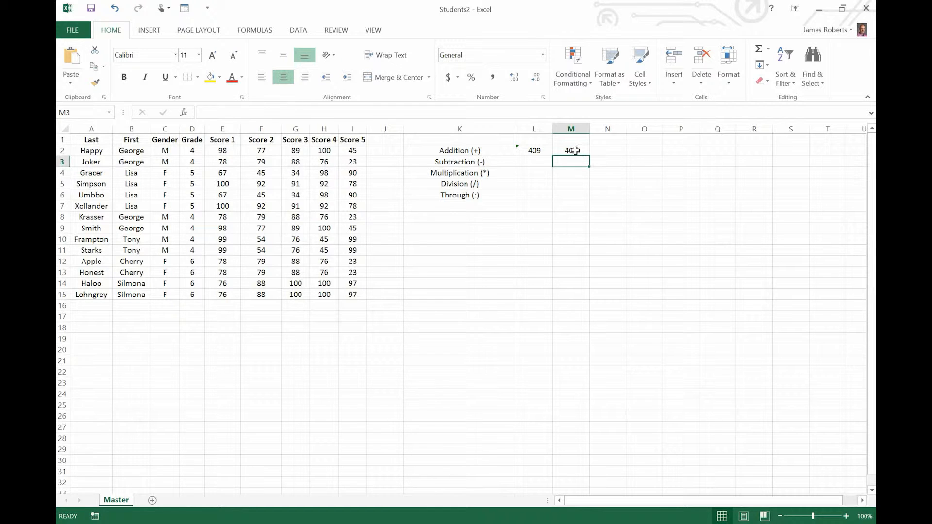
Enter a SUM formula in cell N2, picking the range E2:I2 directly from the sheet.
click(605, 150)
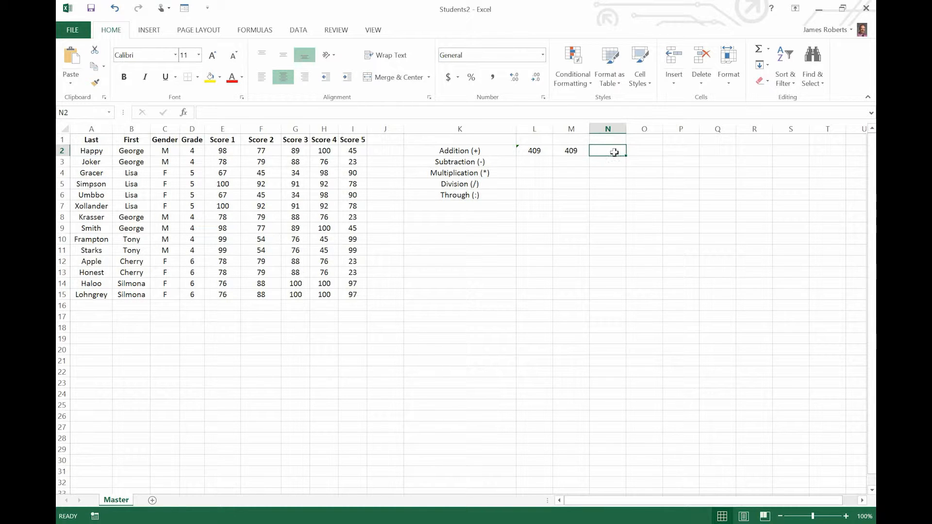
text(=)
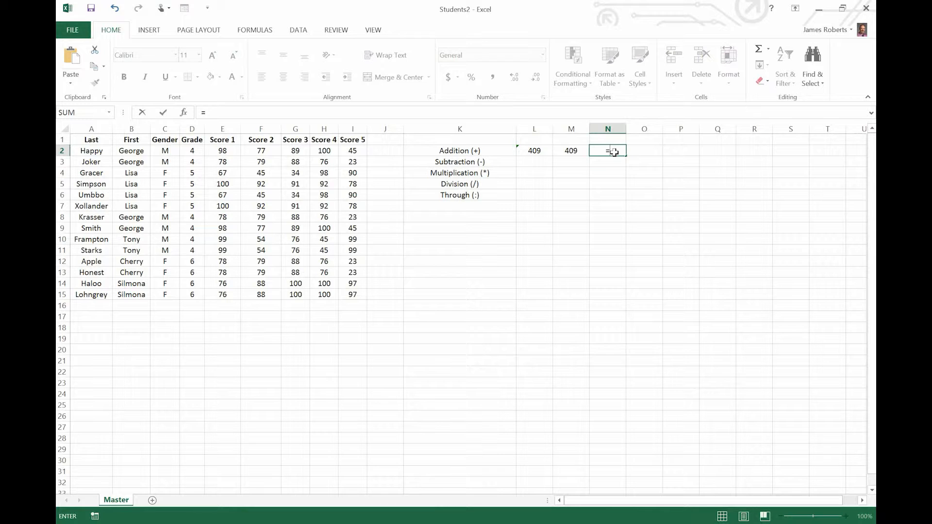
text(sum)
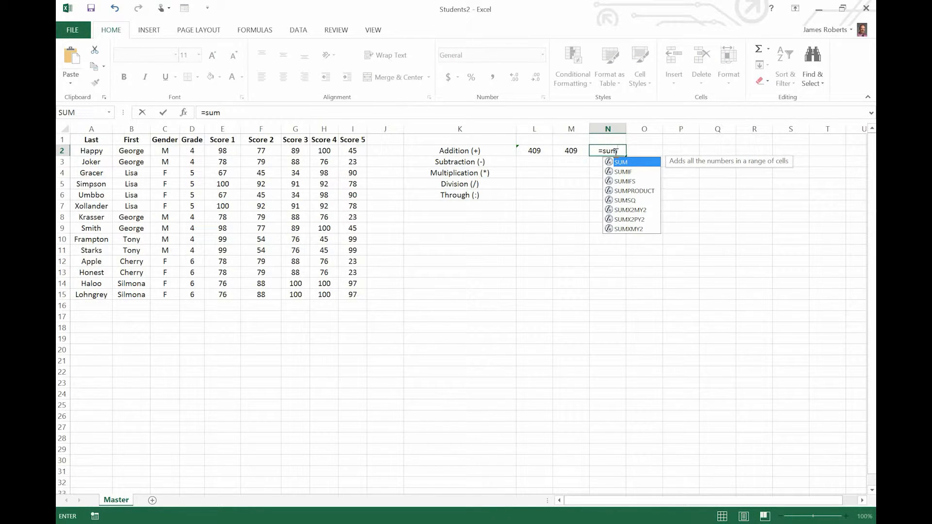
text(()
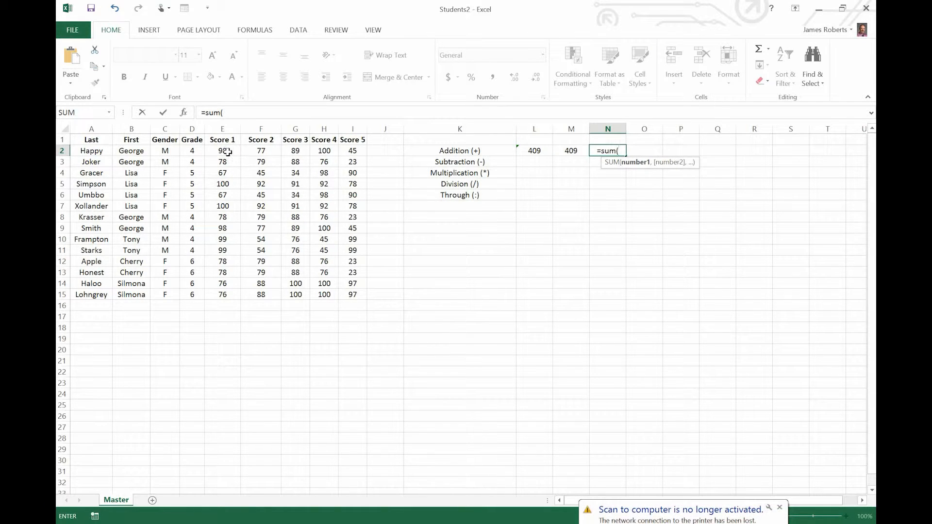
click(224, 151)
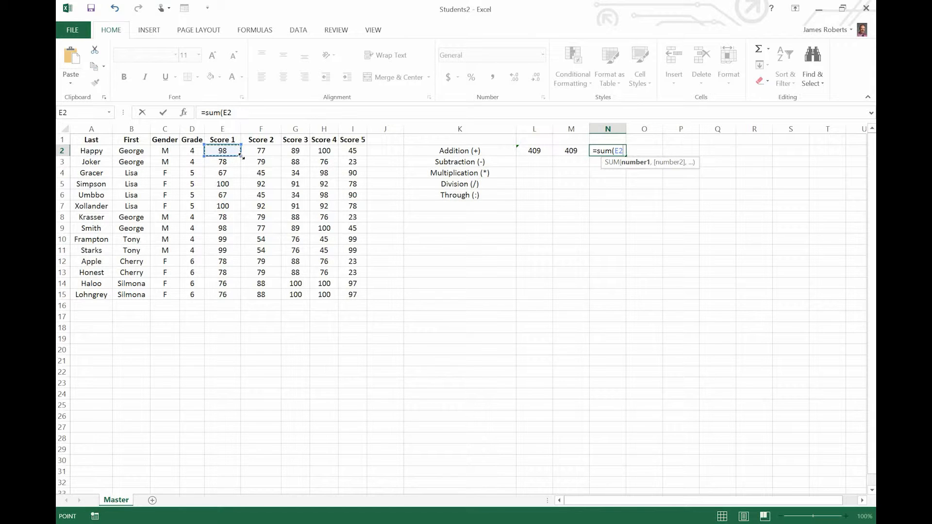
click(240, 156)
drag(256, 154, 357, 153)
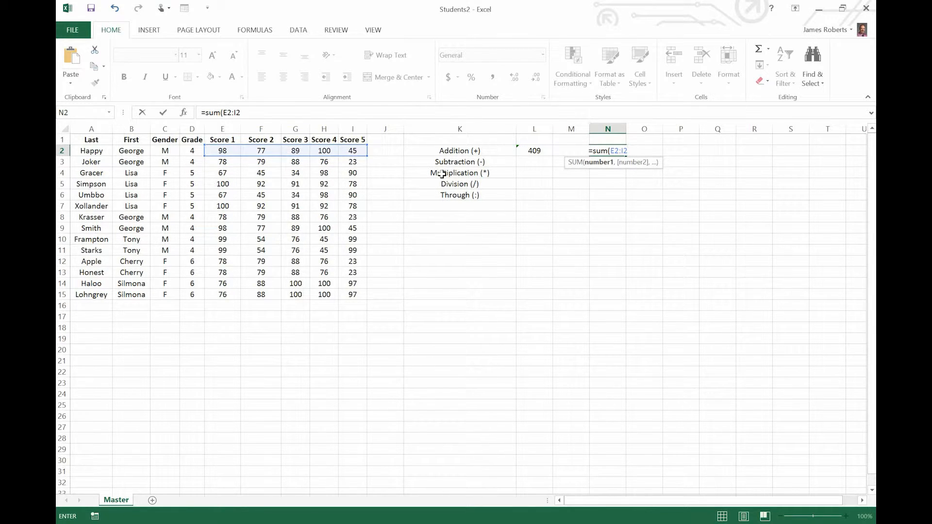
key(Return)
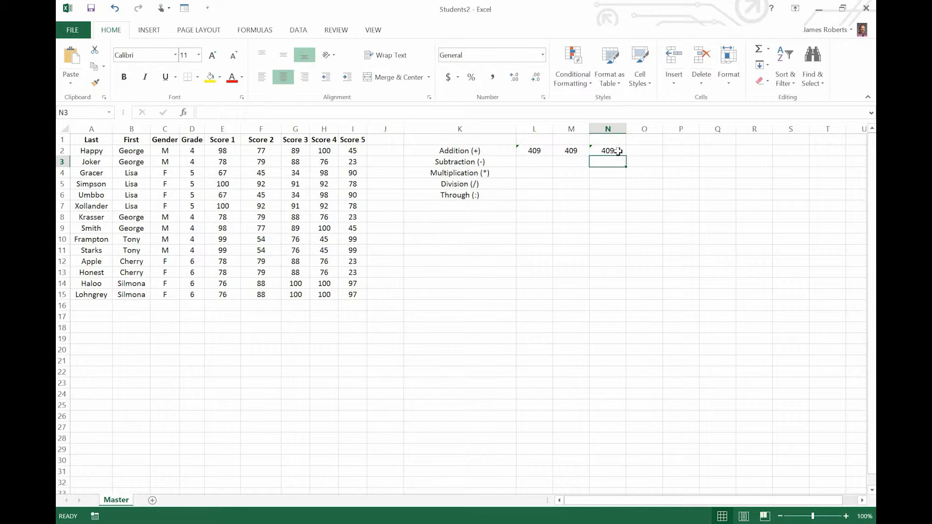
Enter =sum(h3-i3) in cell L3 to subtract Score 5 from Score 4, and reselect the cell to check its formula.
click(540, 162)
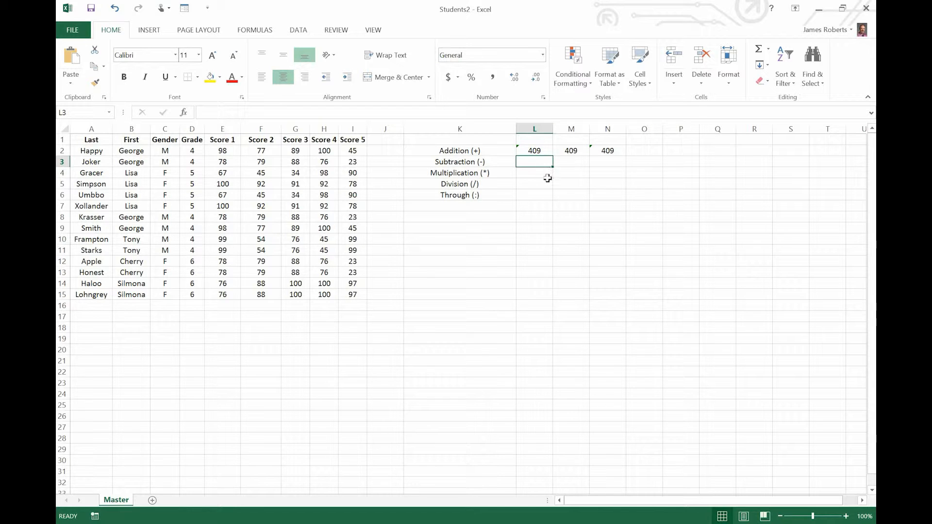
text(=)
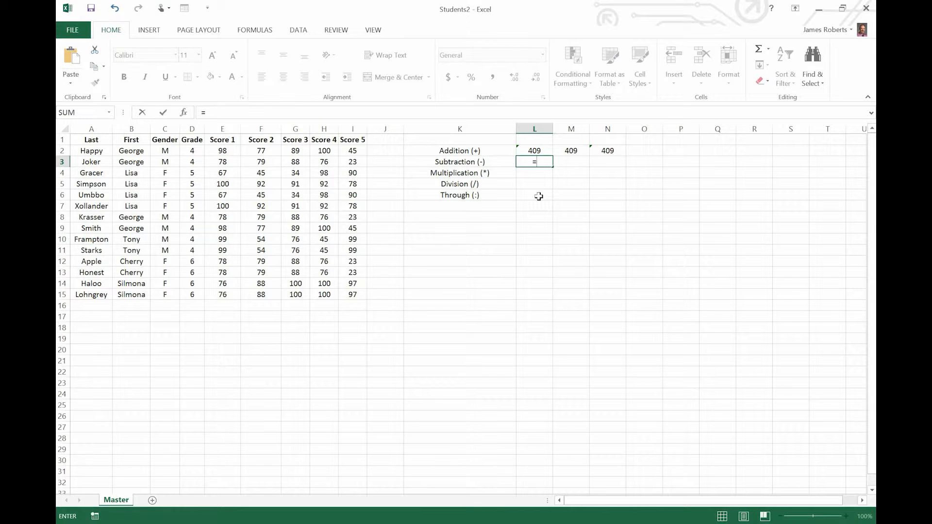
text(sum)
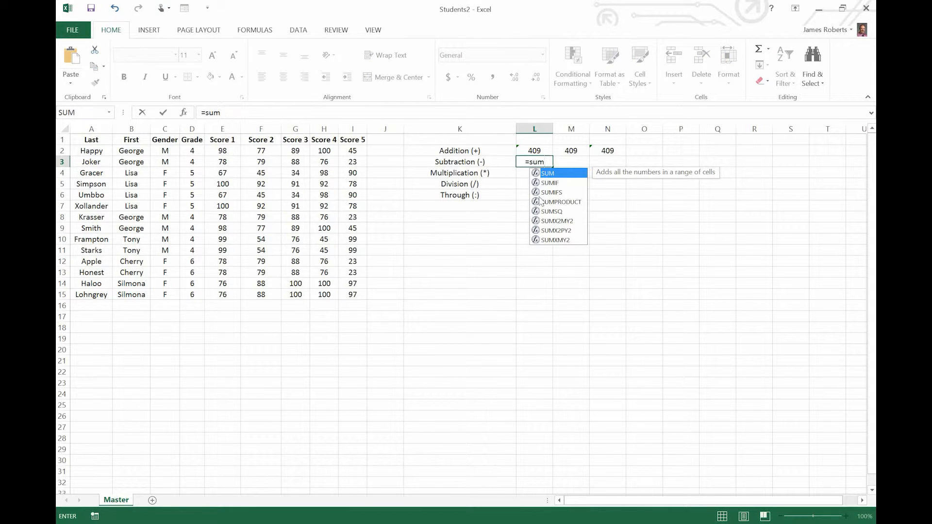
text(()
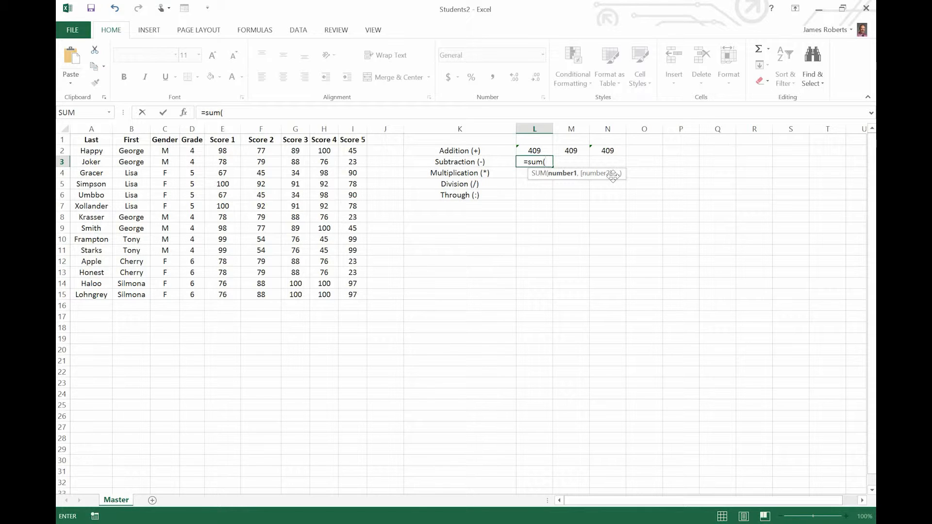
text(h3-i3))
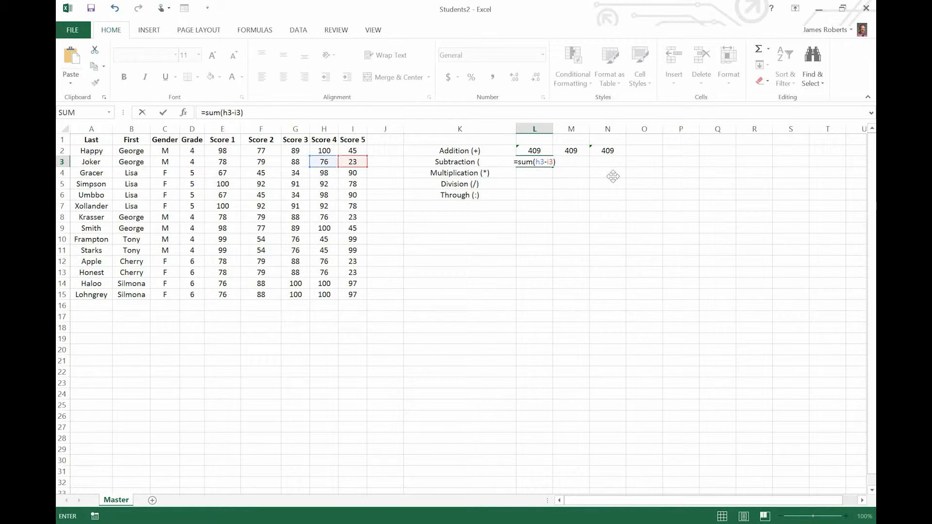
key(Return)
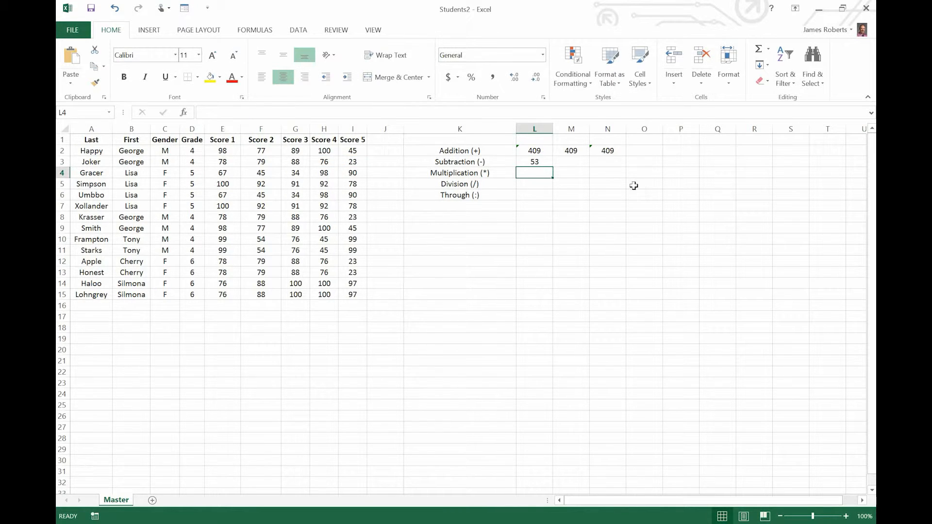
click(535, 162)
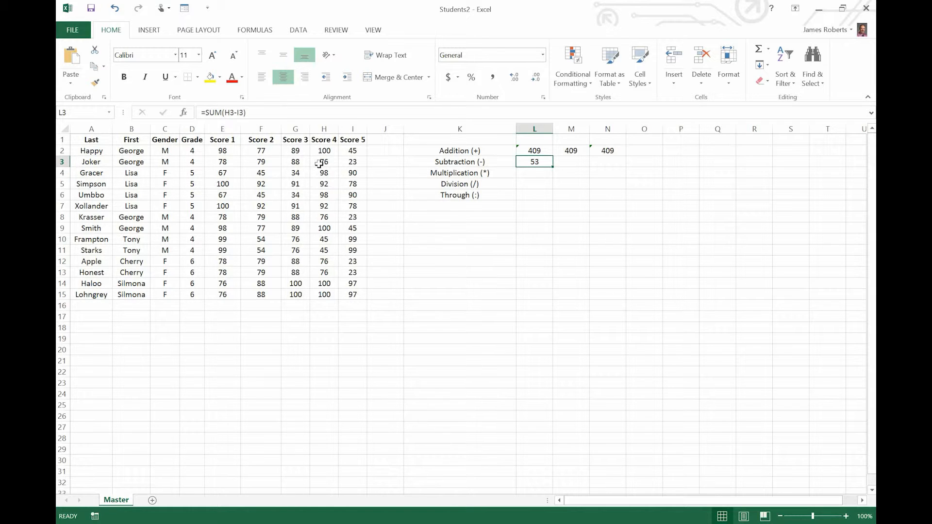
Enter =sum(H15*I15) in cell L4 to multiply the last student's Score 4 by Score 5, and reselect the cell to check its formula.
click(542, 175)
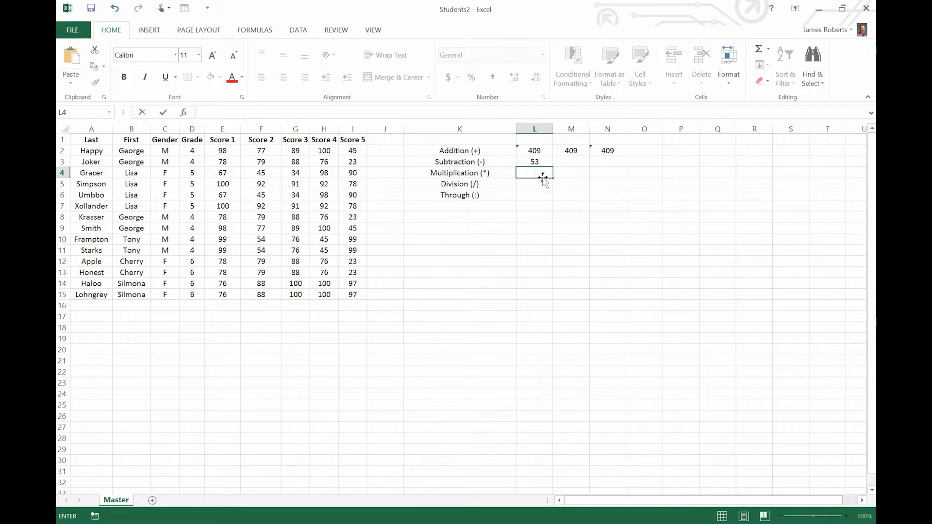
key(Return)
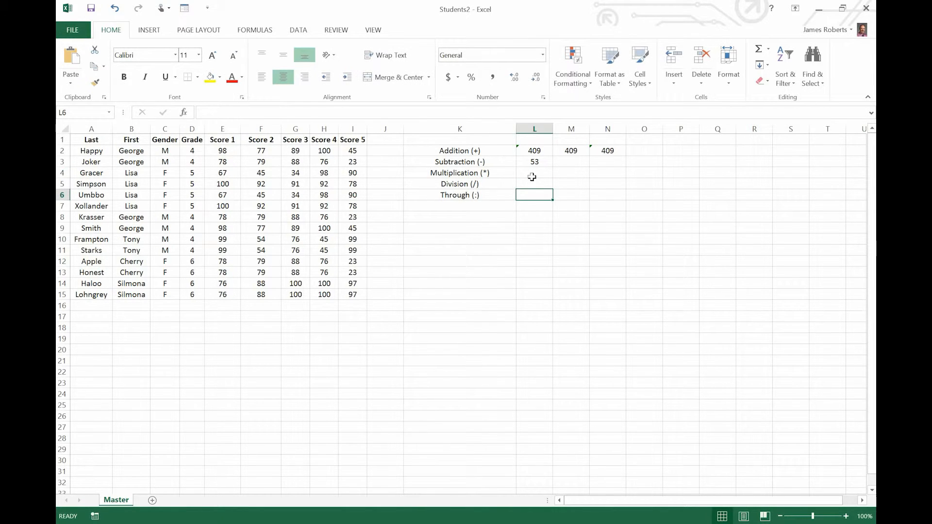
click(535, 174)
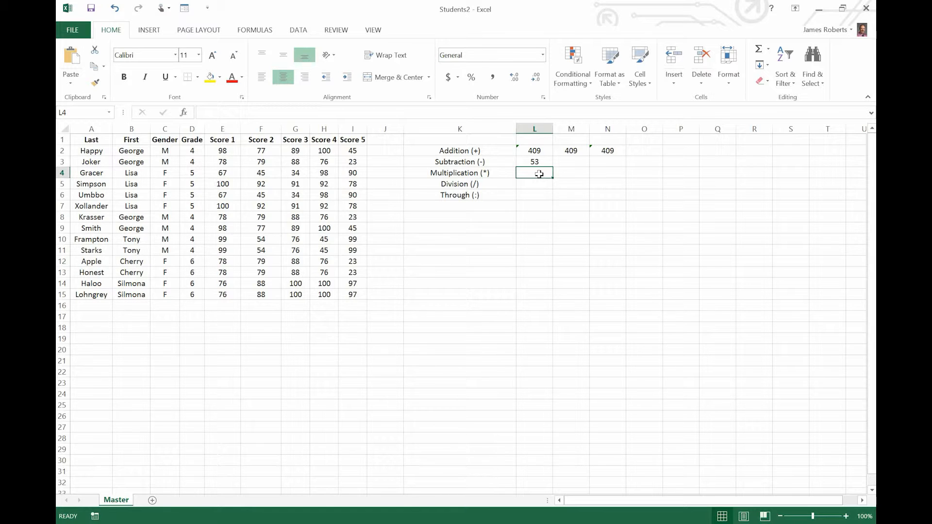
text(=)
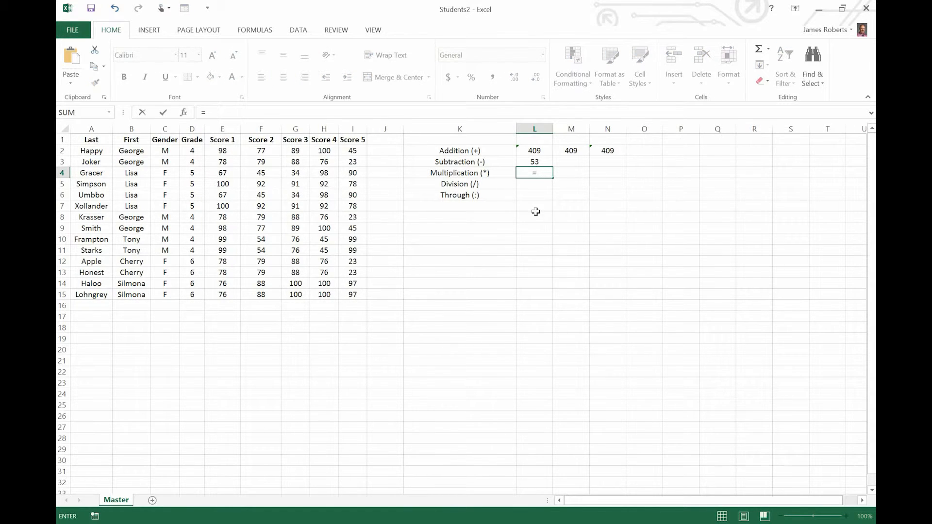
text(sum()
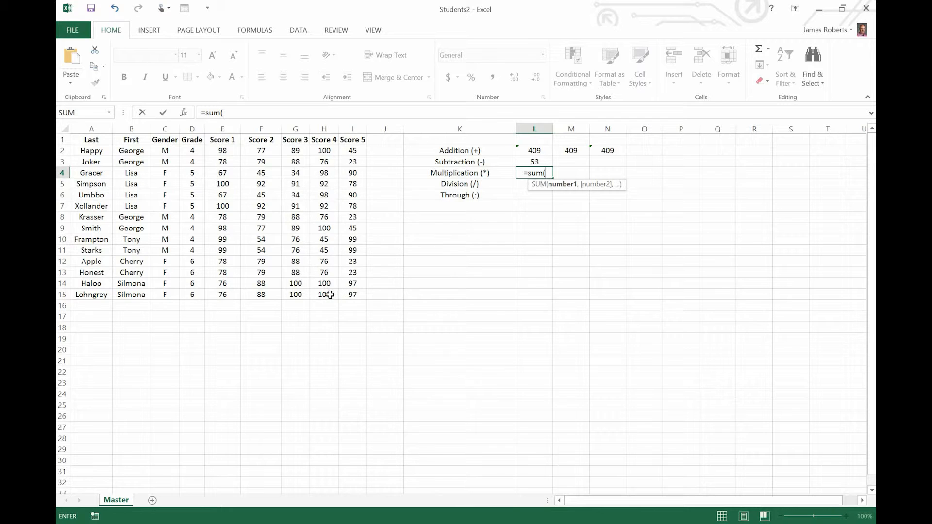
click(328, 296)
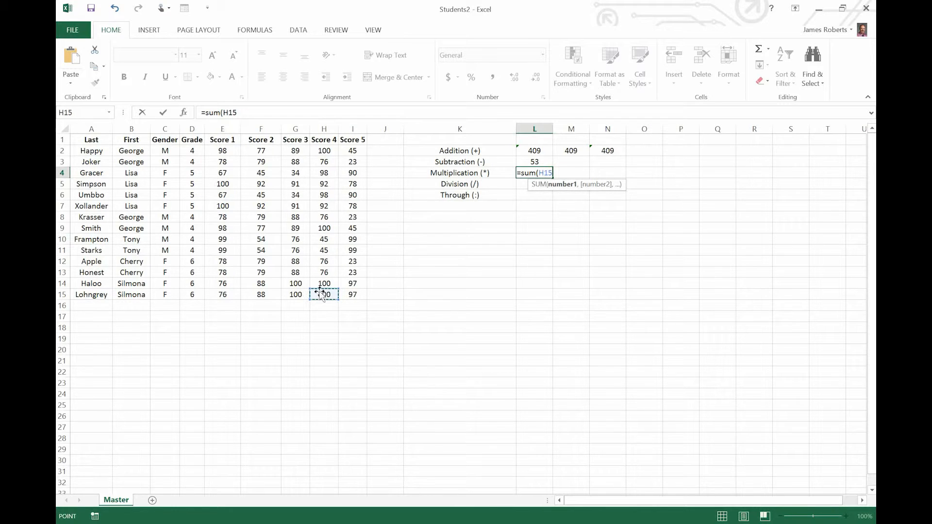
click(241, 115)
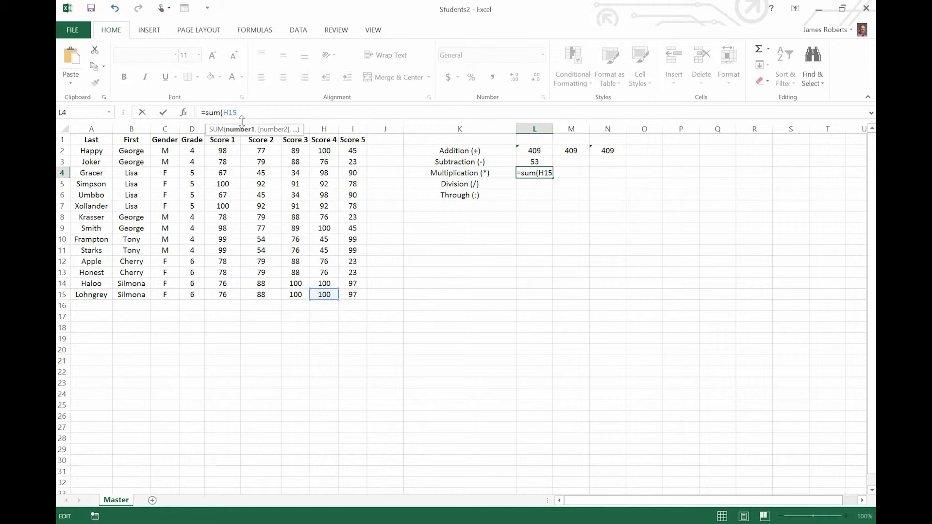
text(*)
click(355, 295)
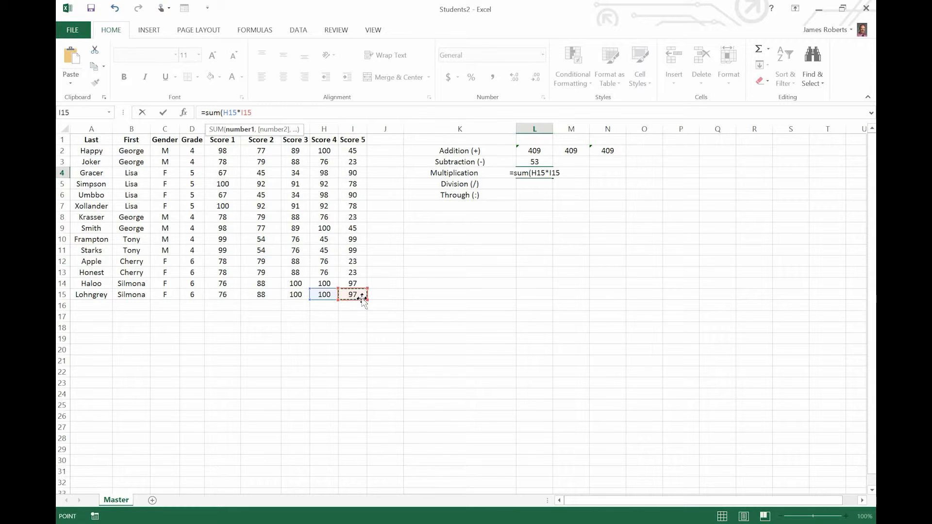
text())
key(Return)
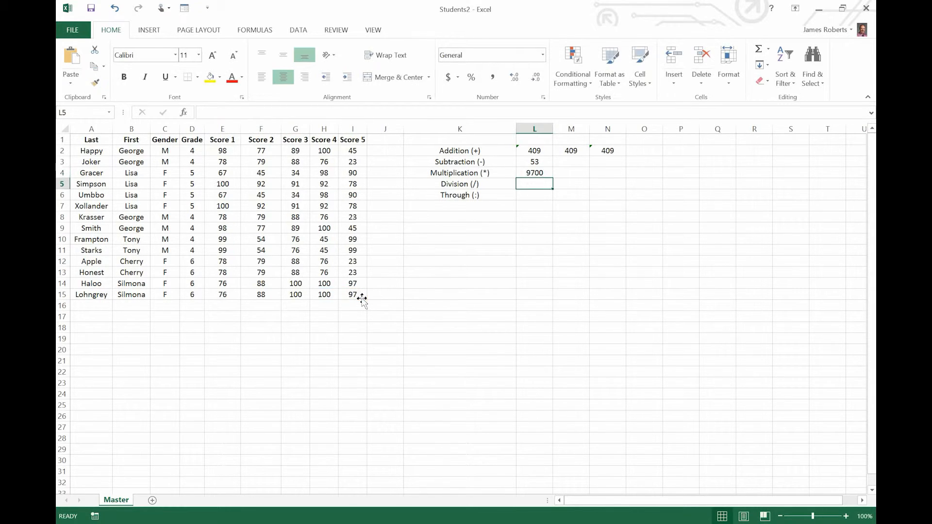
click(532, 172)
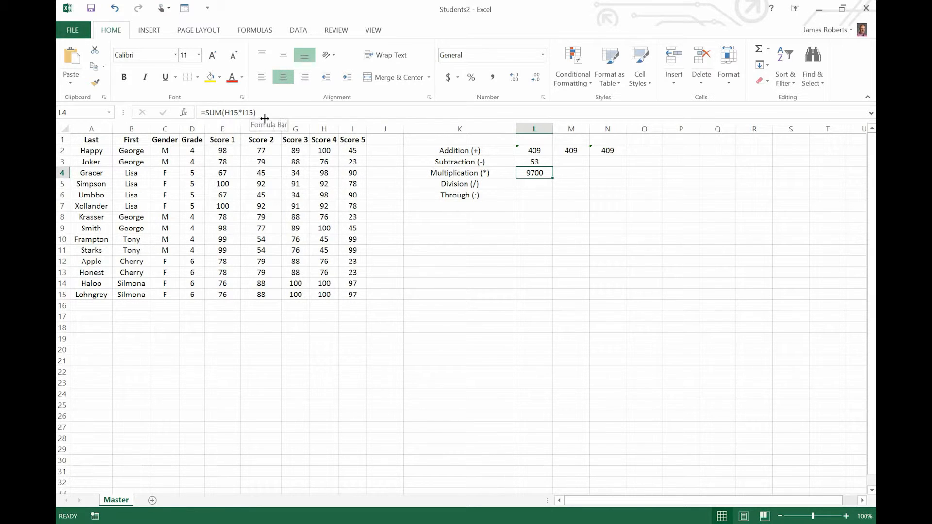
Enter =sum(H15/I15) in cell L5 to divide the last student's Score 4 by Score 5, picking both cells from the sheet.
click(532, 183)
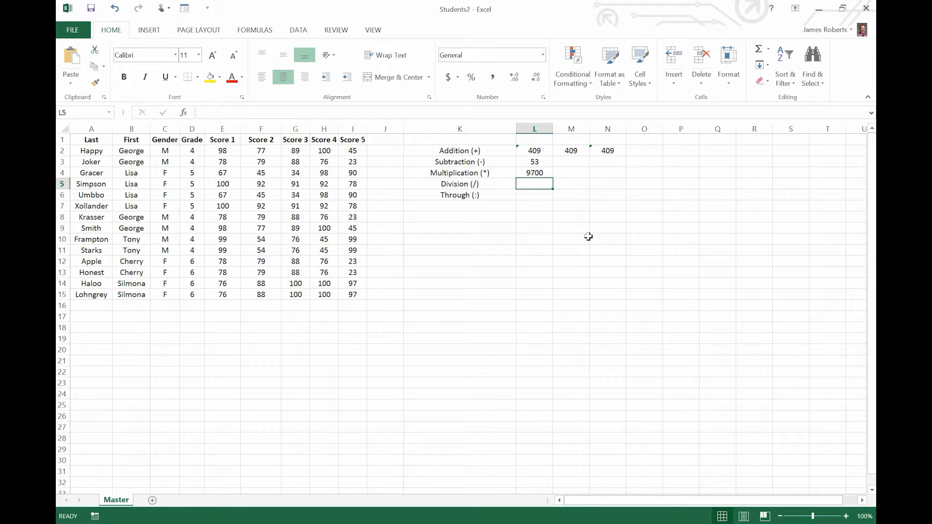
text(=)
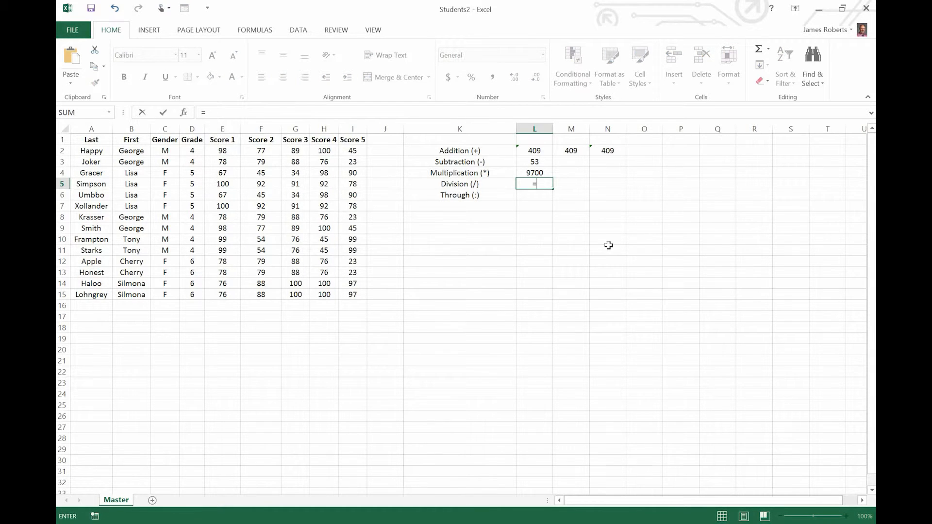
text(sum)
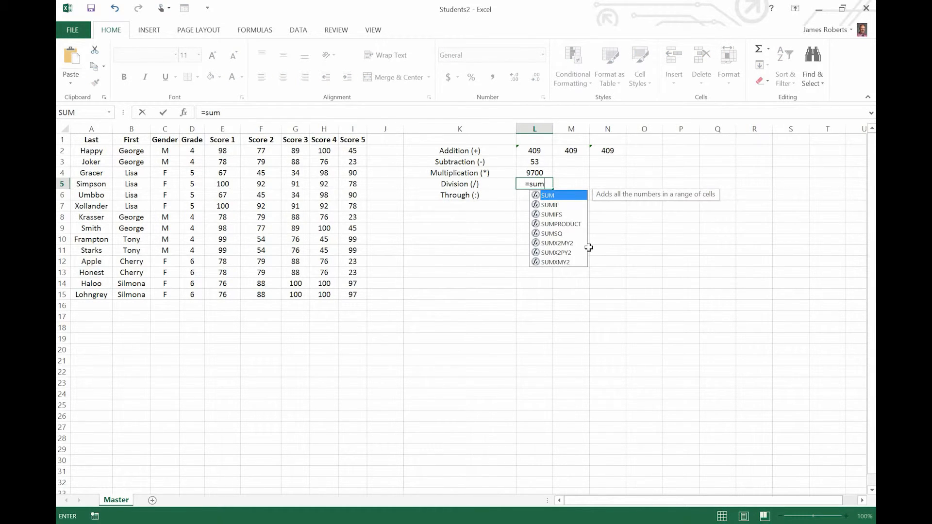
text(()
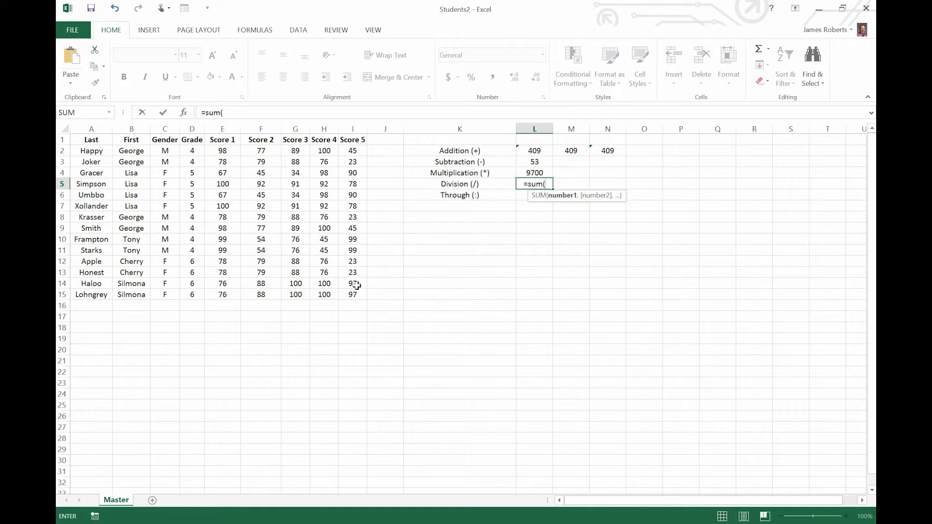
click(324, 294)
click(243, 112)
text(/)
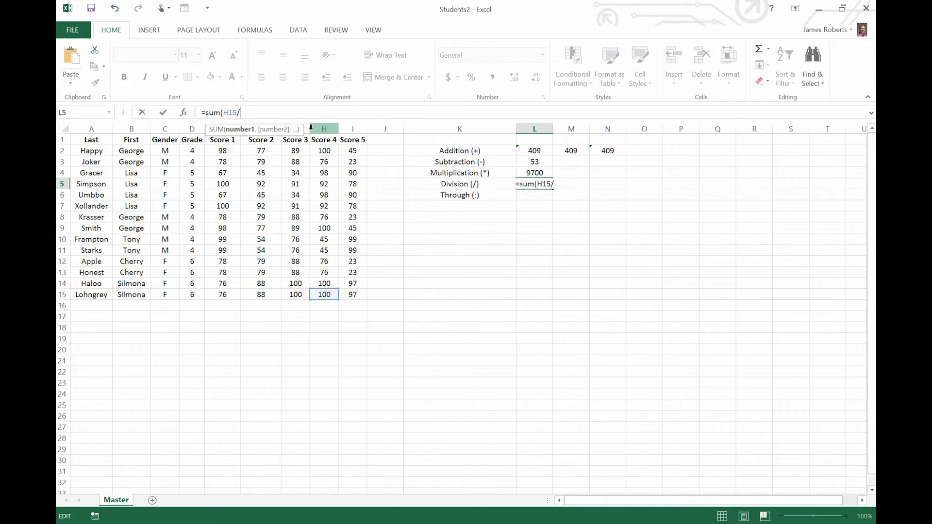
click(357, 296)
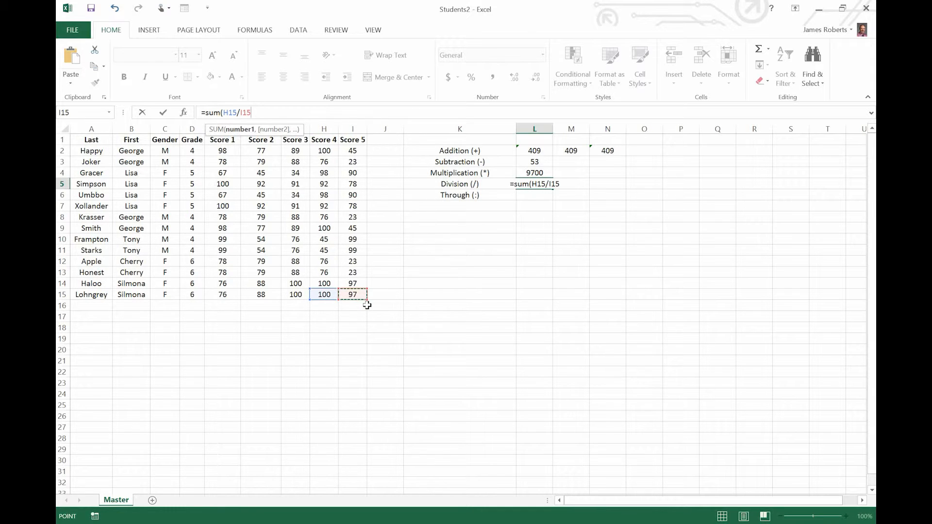
key(Return)
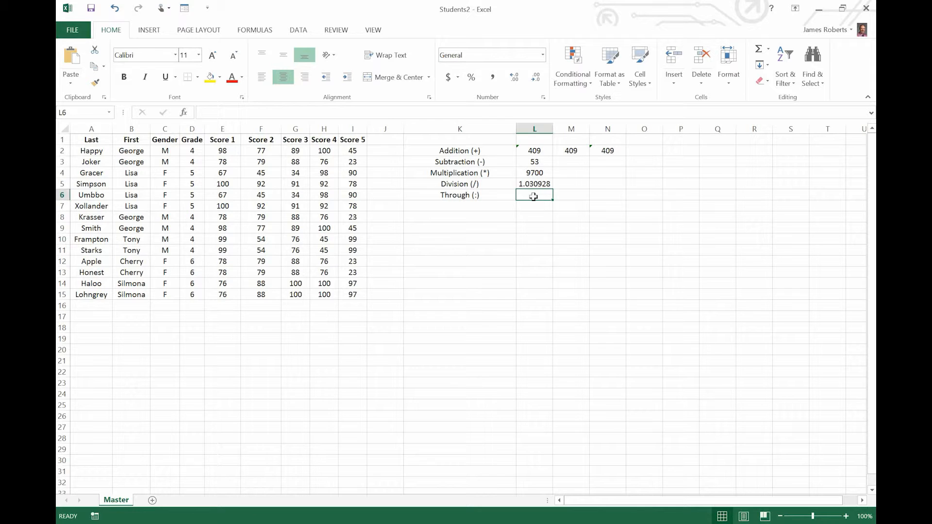
Enter a SUM formula over the range I2:I15 in cell L6 to total all Score 5 values, and check the resulting formula.
text(=)
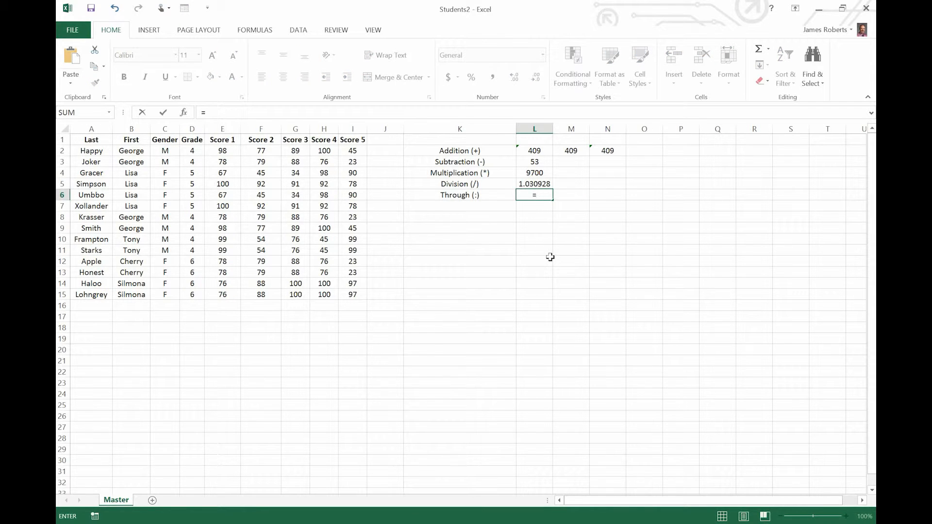
text(sum()
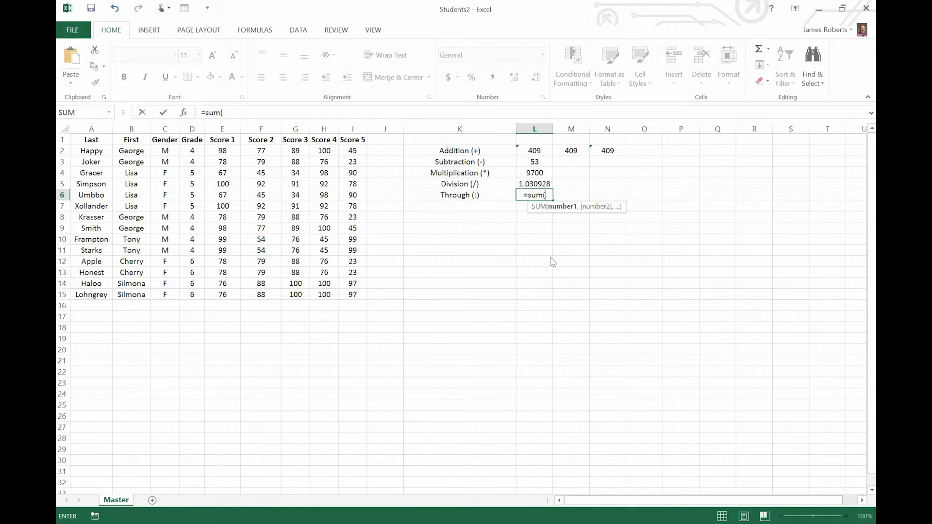
click(353, 149)
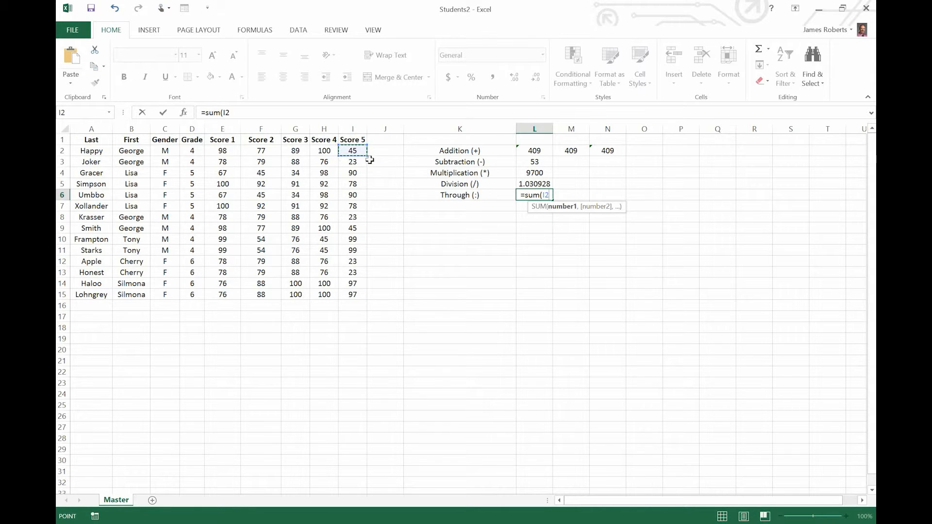
drag(359, 155, 367, 299)
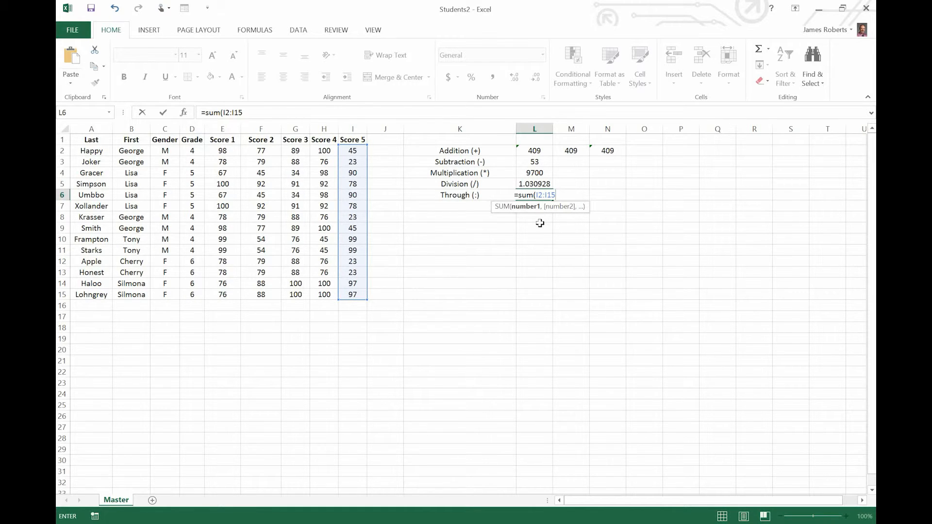
key(Return)
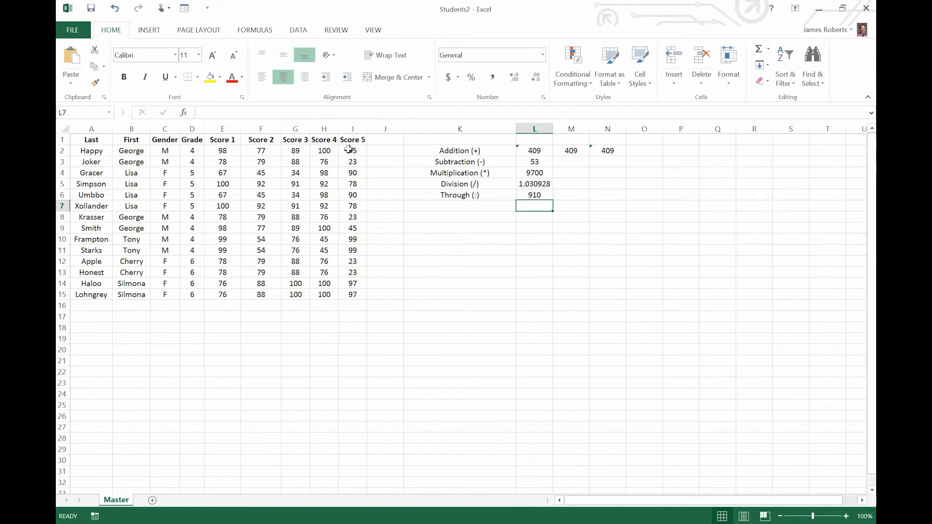
click(531, 194)
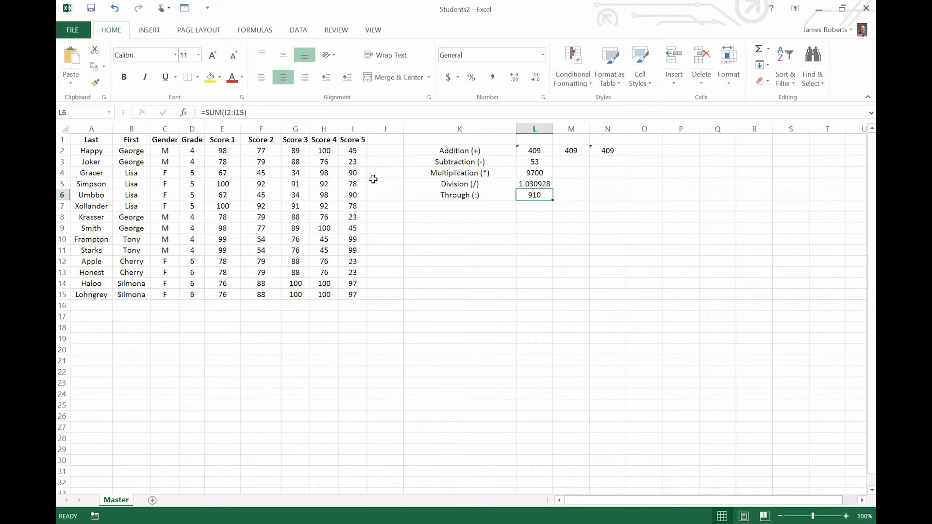
click(523, 207)
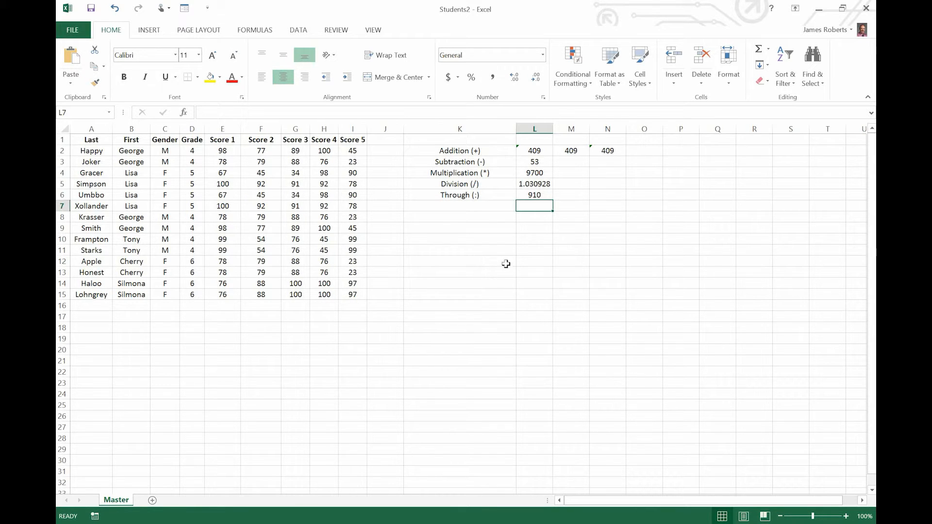
Enter =sum(I4*I9*F13) in cell O4 to multiply three scores from different rows and columns, and reselect the cell to check its formula.
click(645, 174)
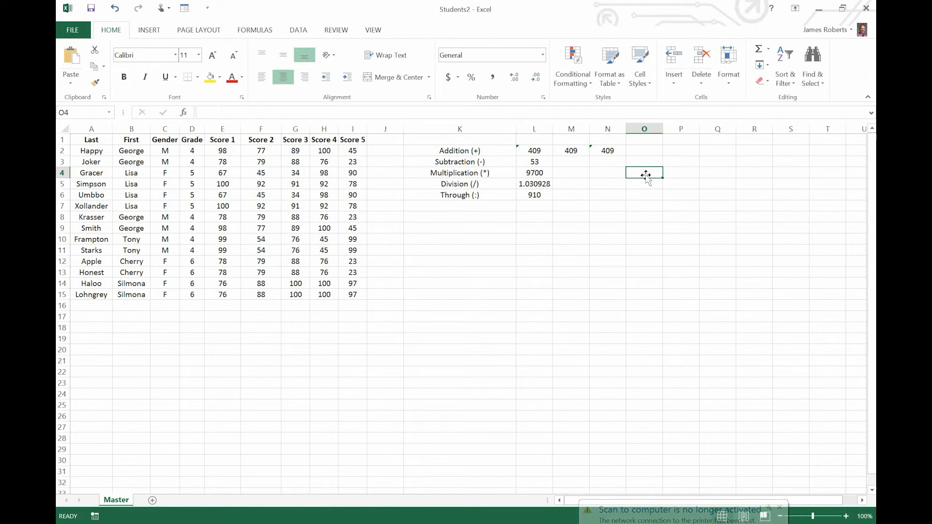
text(=)
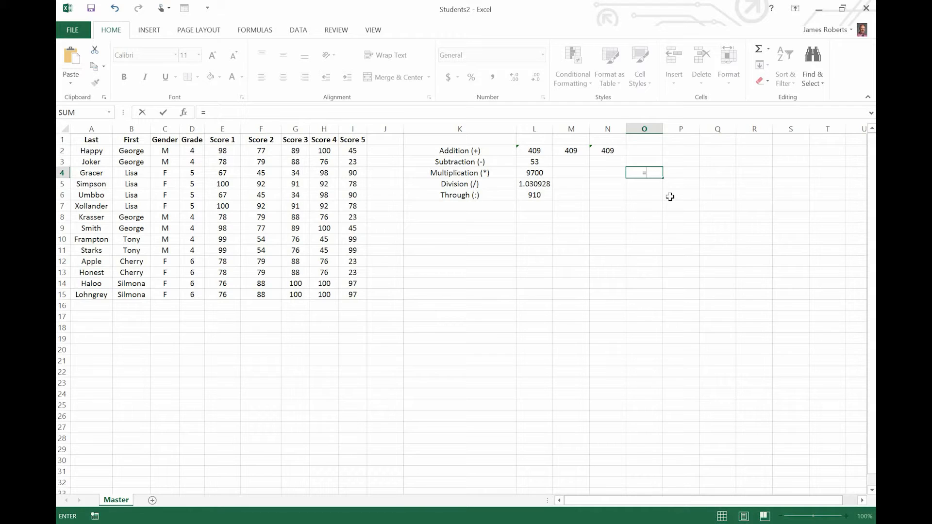
text(sum()
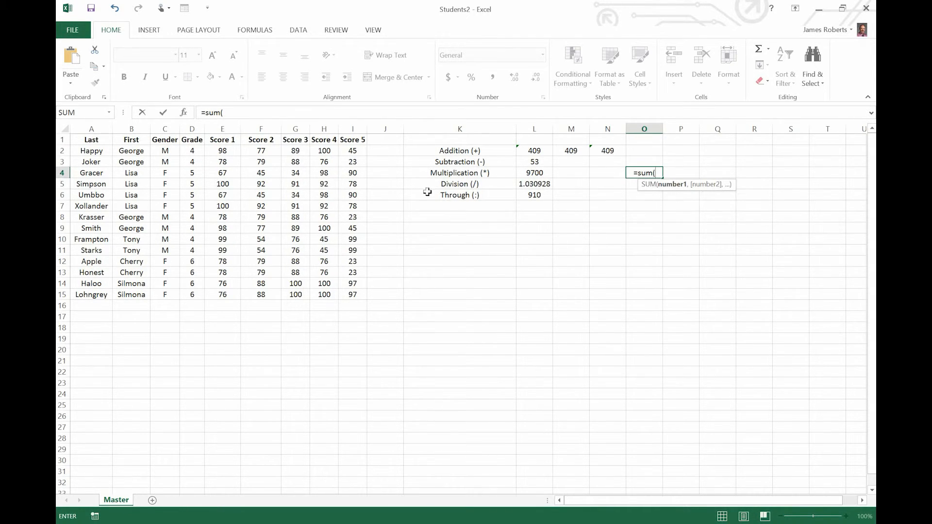
click(354, 173)
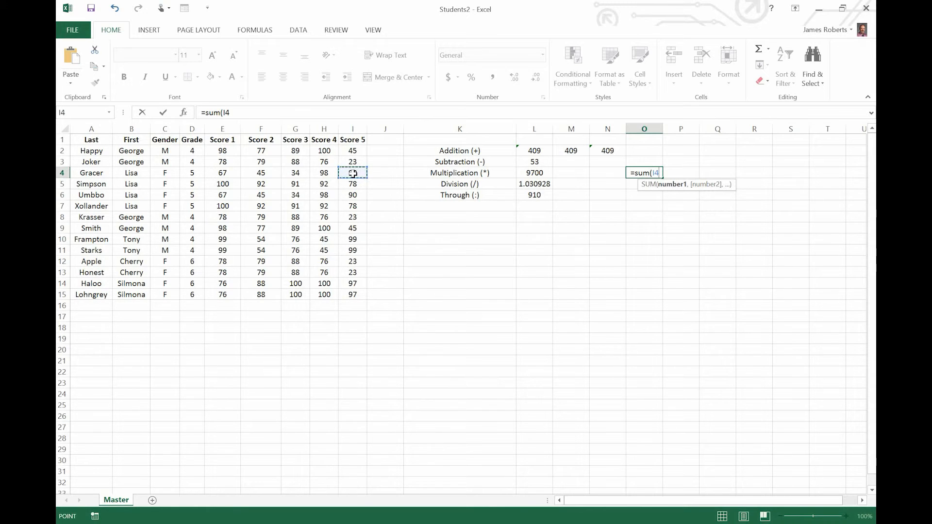
click(243, 113)
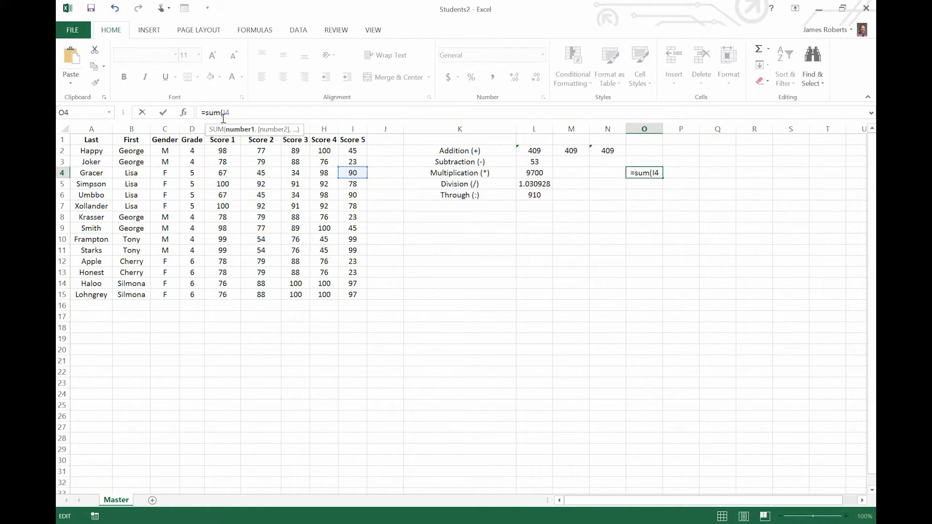
text(*)
click(357, 228)
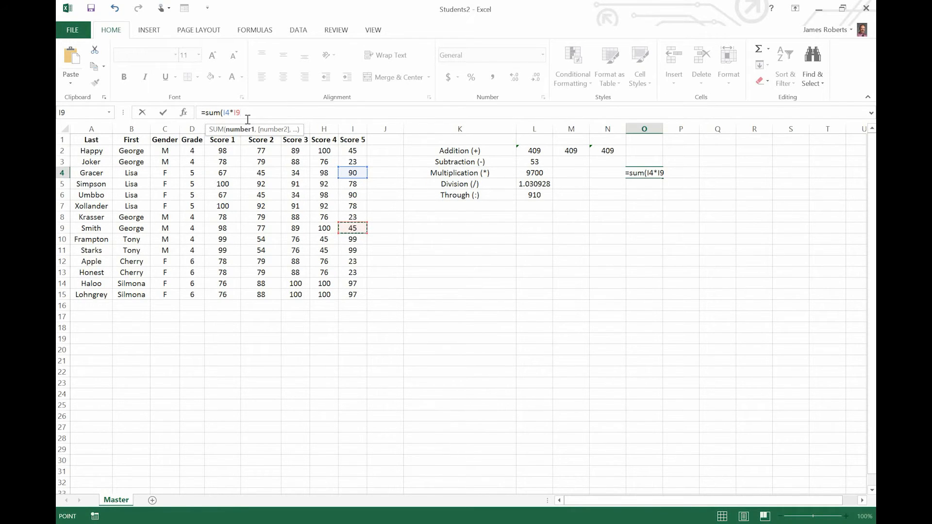
text(*)
click(257, 272)
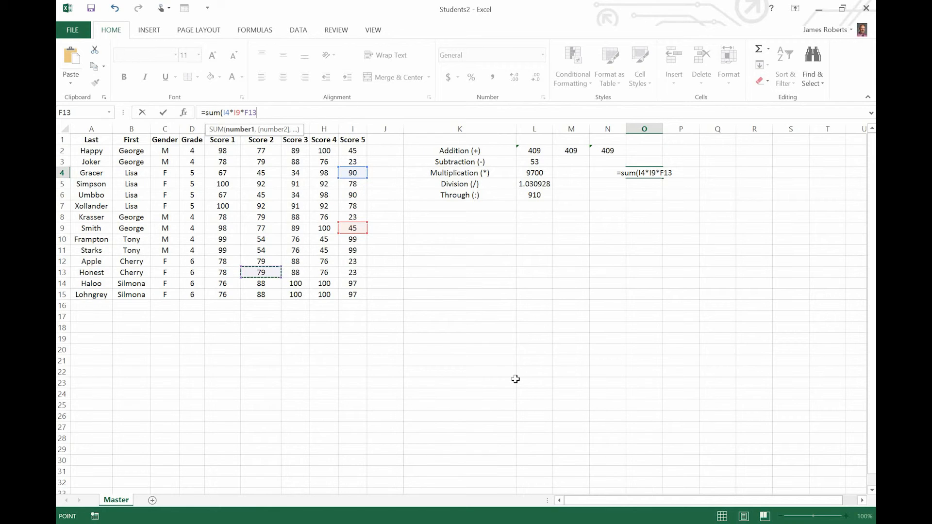
key(Return)
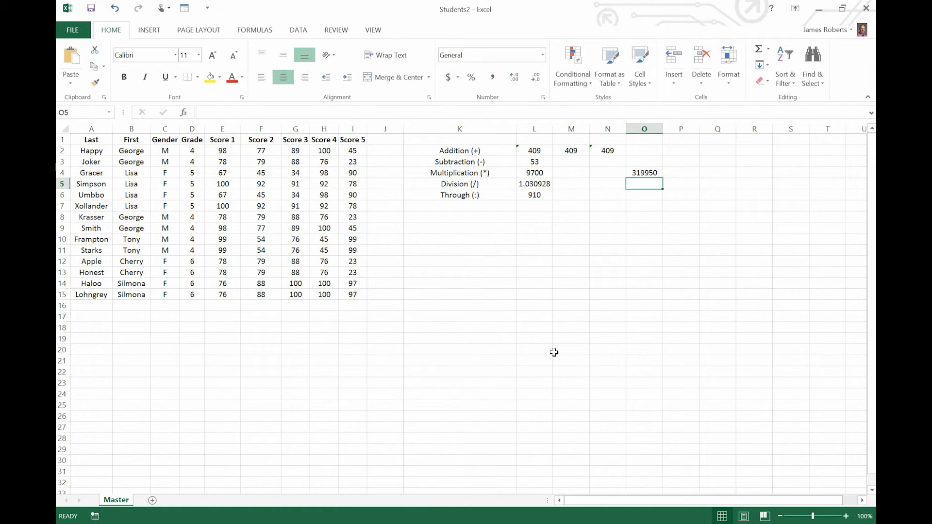
click(637, 172)
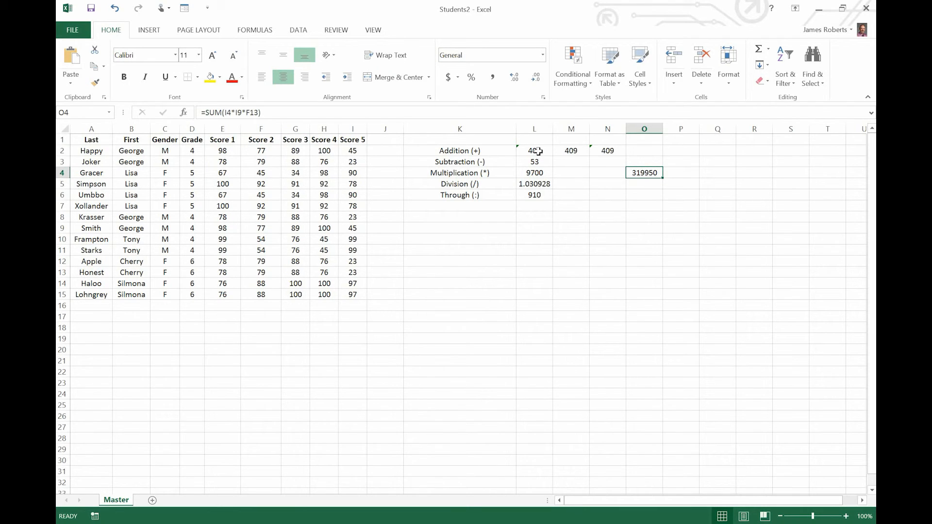
Set the first student's Score 2 in cell F2 to 99, checking the addition and subtraction formulas in L2 and L3 around the change.
click(538, 151)
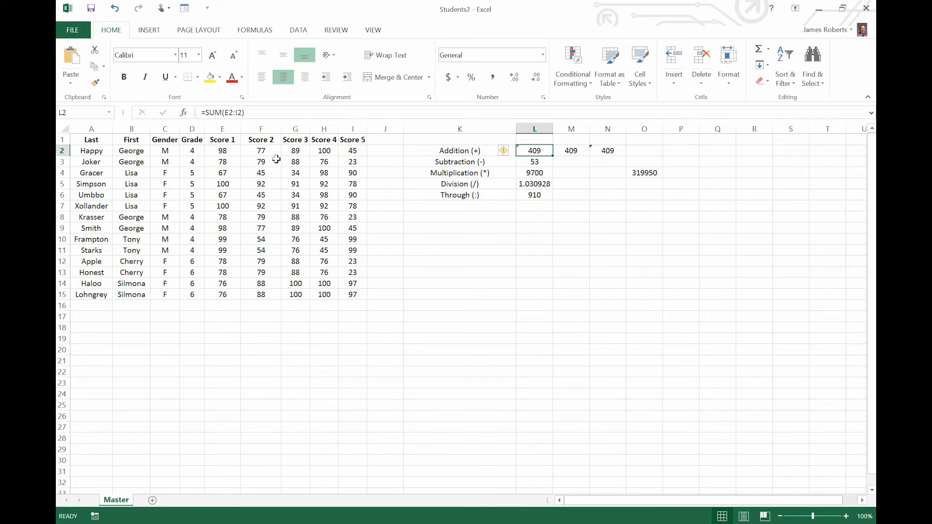
click(260, 151)
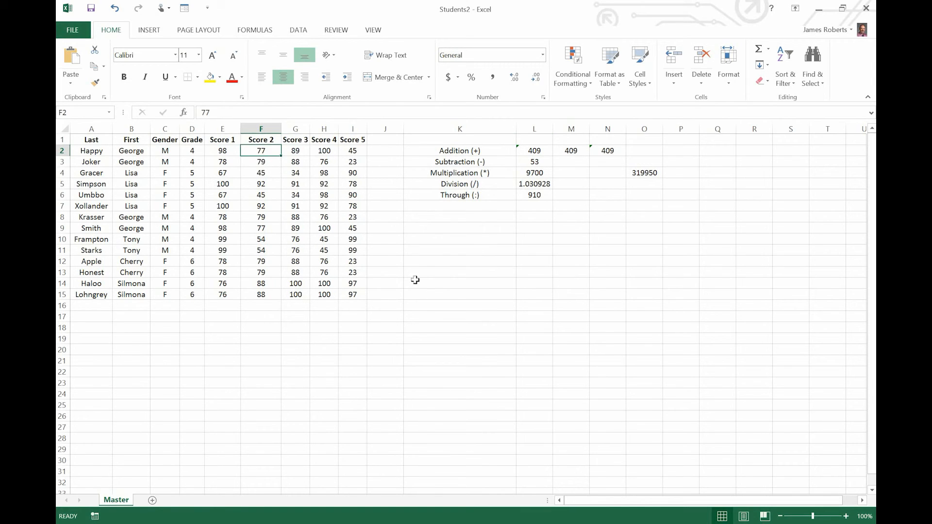
text(99)
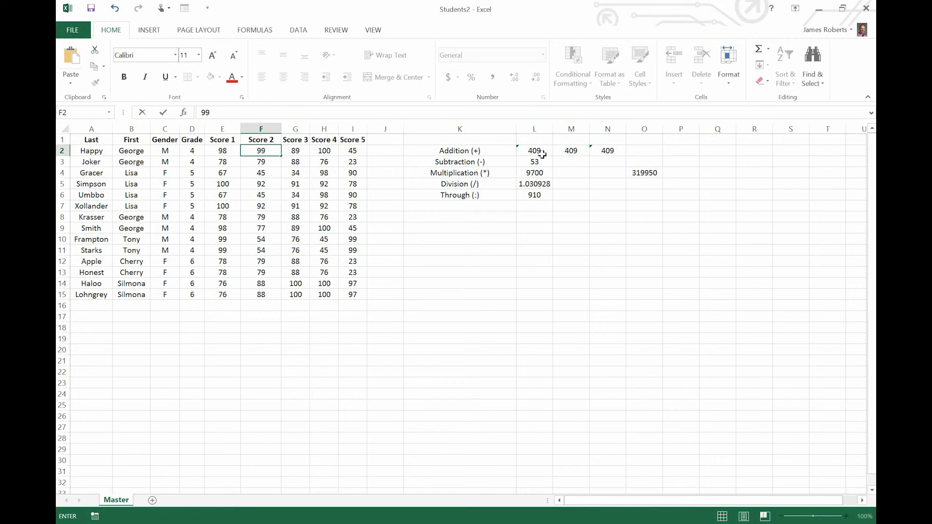
key(Return)
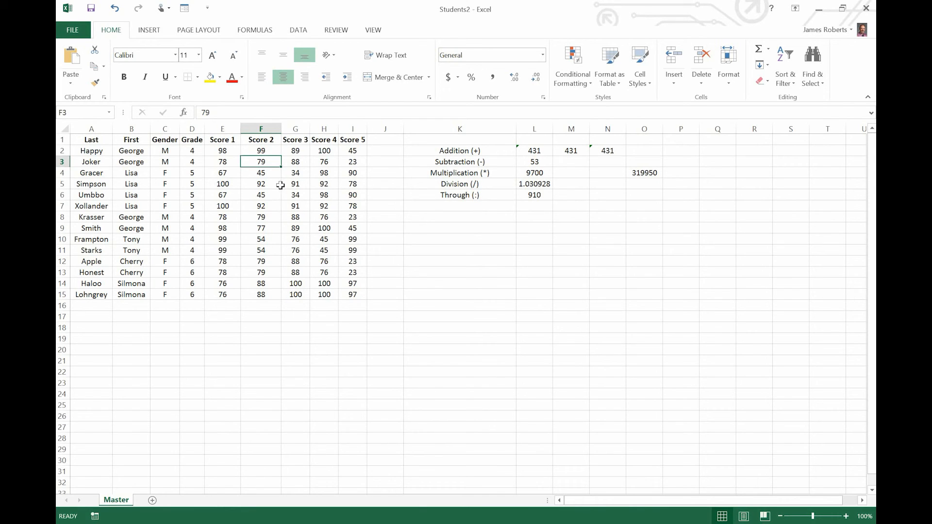
click(274, 152)
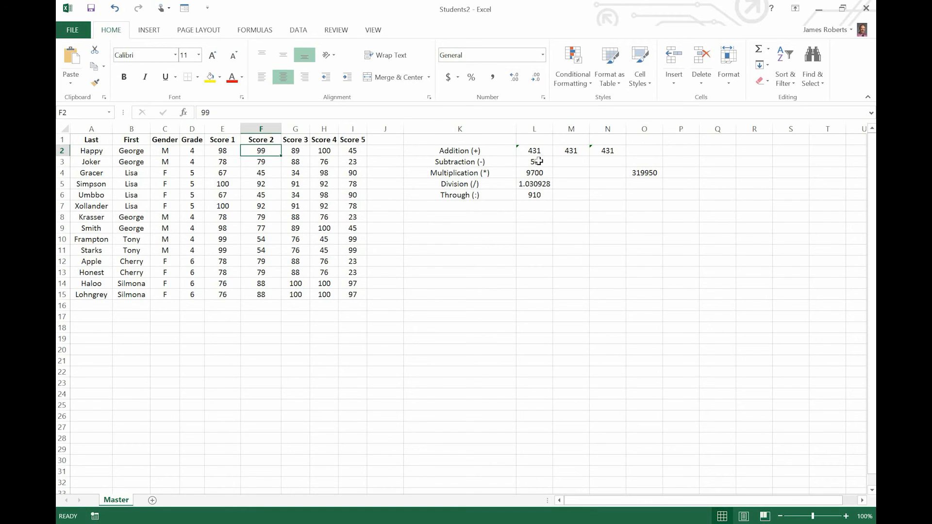
click(539, 161)
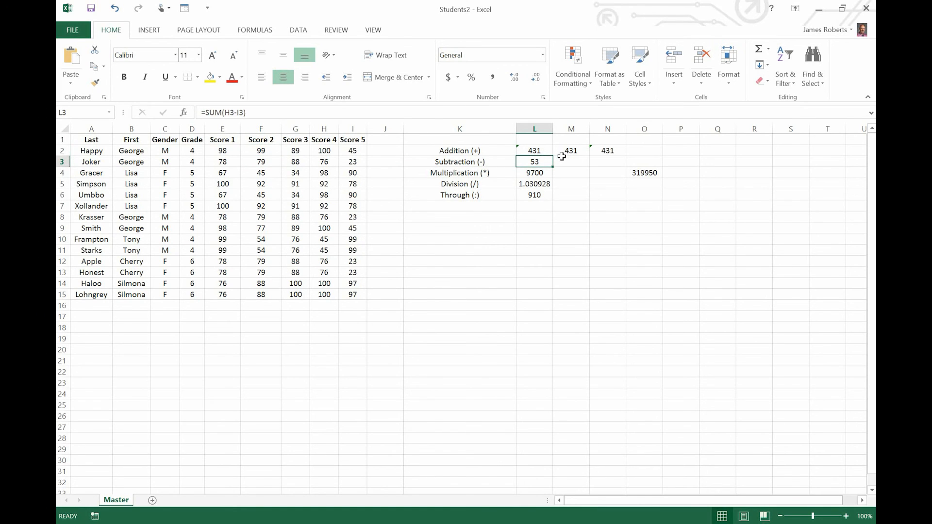